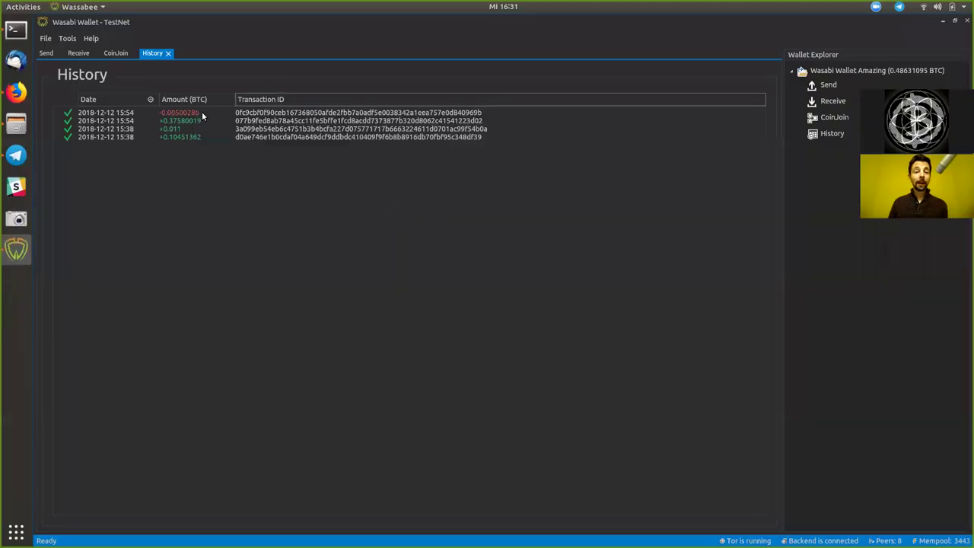
- Examine the outgoing and incoming transaction amounts in the wallet's history
{"action": "left_click", "coordinate": [197, 112]}
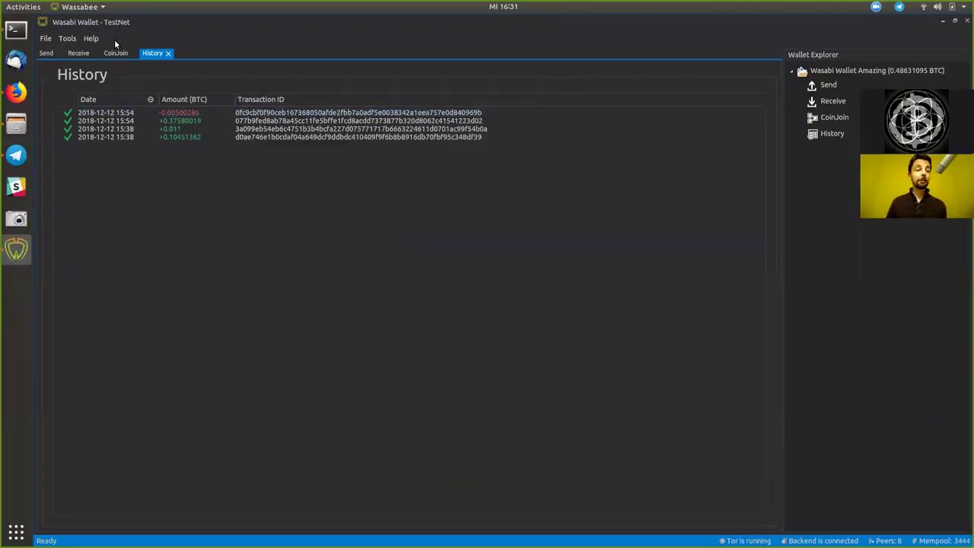
{"action": "left_click", "coordinate": [188, 136]}
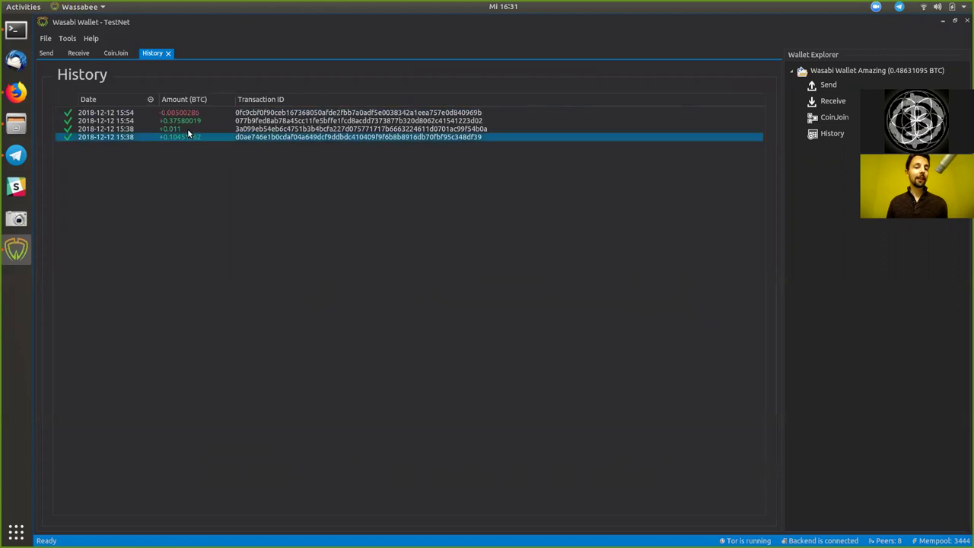
{"action": "left_click", "coordinate": [177, 130]}
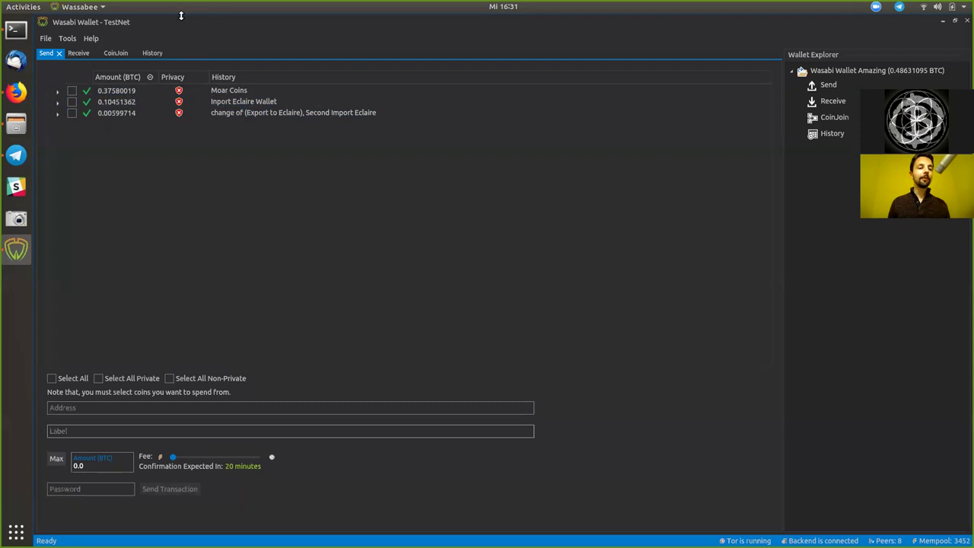
- Open the CoinJoin view, check the coins' privacy levels and try out the bulk selection options for all, private and non-private coins
{"action": "left_click", "coordinate": [115, 54]}
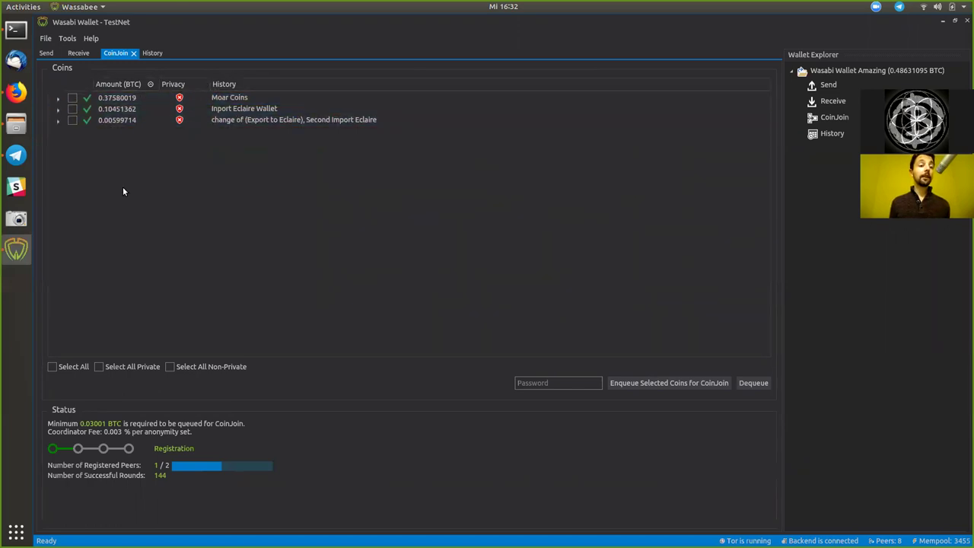
{"action": "mouse_move", "coordinate": [178, 101]}
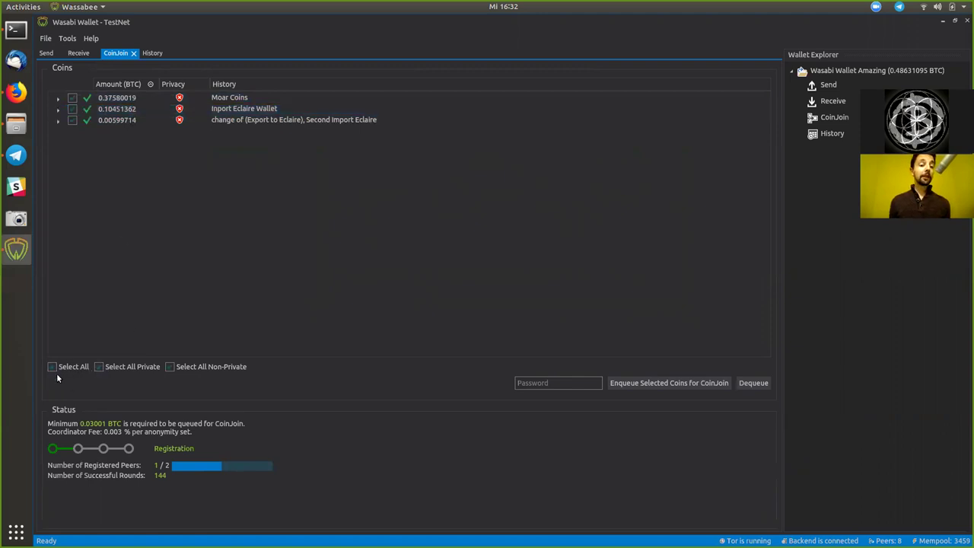
{"action": "left_click", "coordinate": [99, 367]}
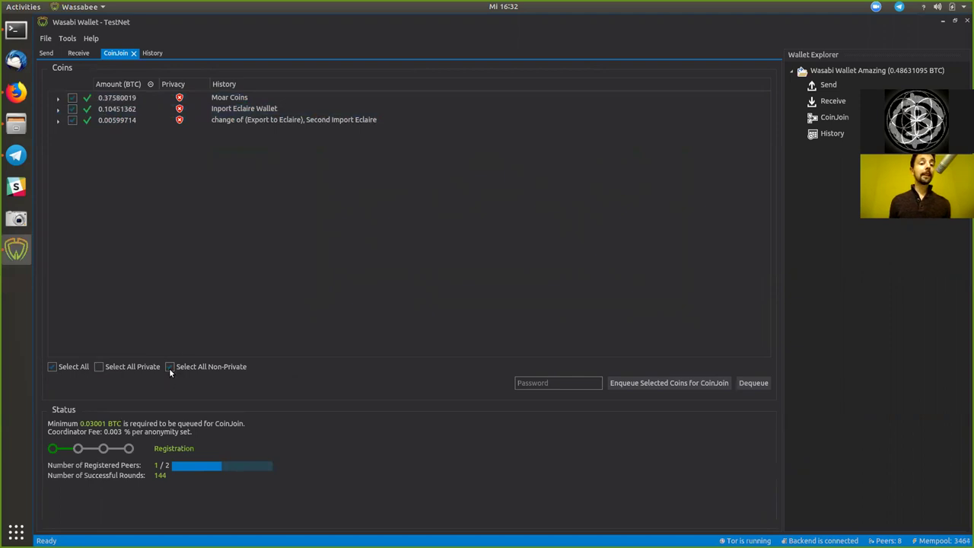
{"action": "left_click", "coordinate": [177, 111]}
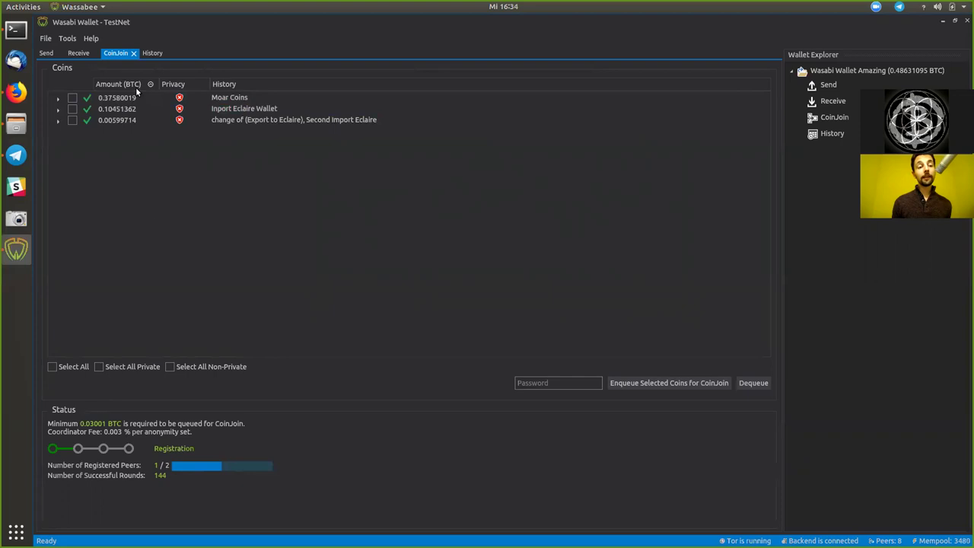
- Switch to Firefox and examine the Alice and Tumbler part of the ZeroLink Chaumian CoinJoin diagram, comparing it with the wallet's coin list
{"action": "left_click", "coordinate": [16, 91]}
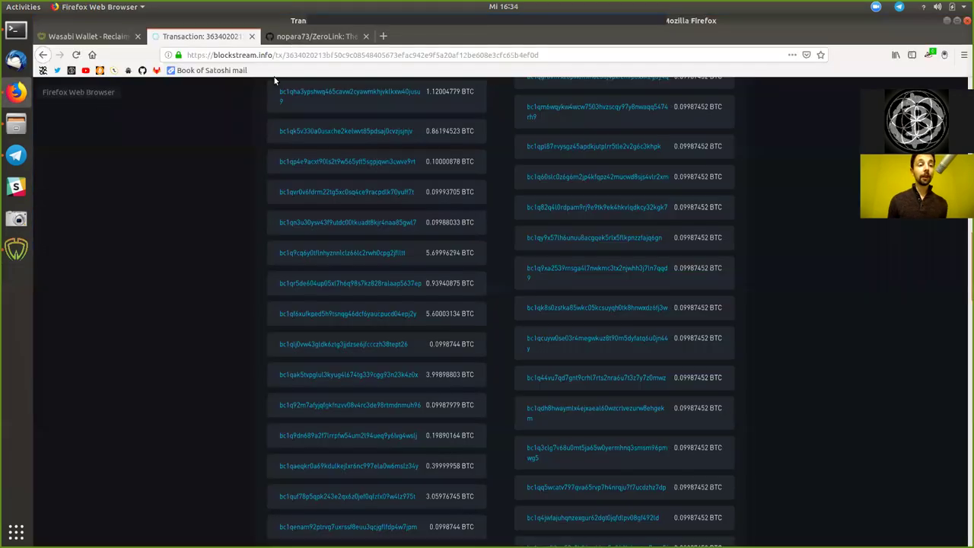
{"action": "left_click", "coordinate": [306, 37]}
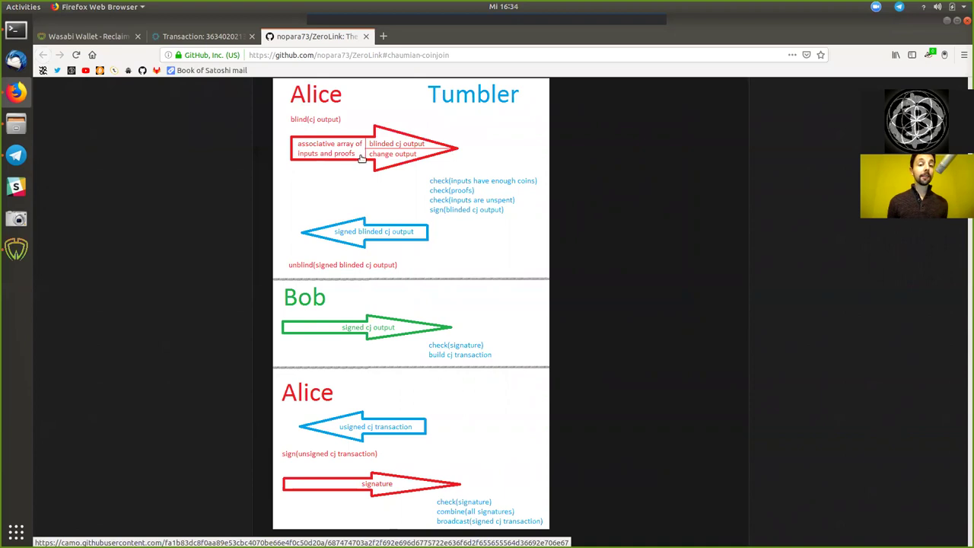
{"action": "left_click", "coordinate": [16, 250]}
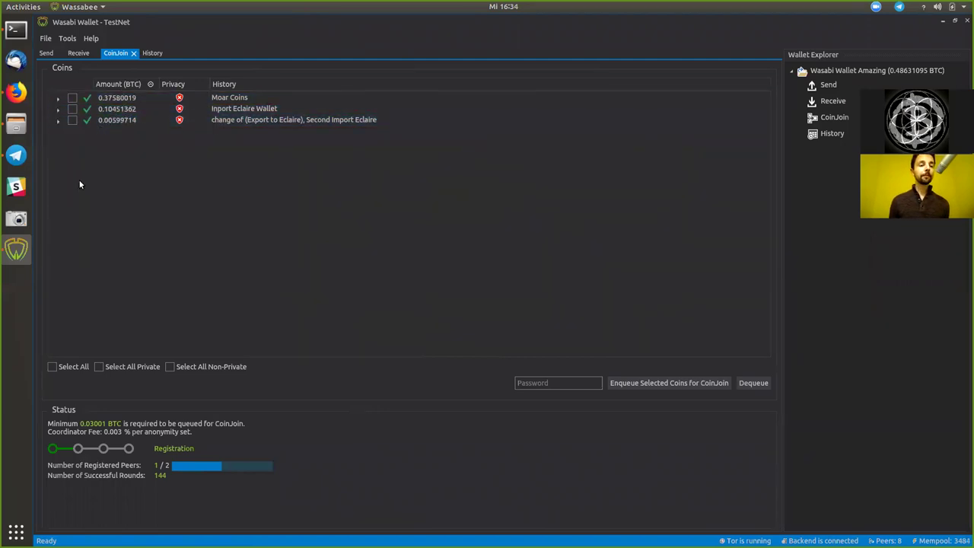
{"action": "left_click", "coordinate": [16, 91]}
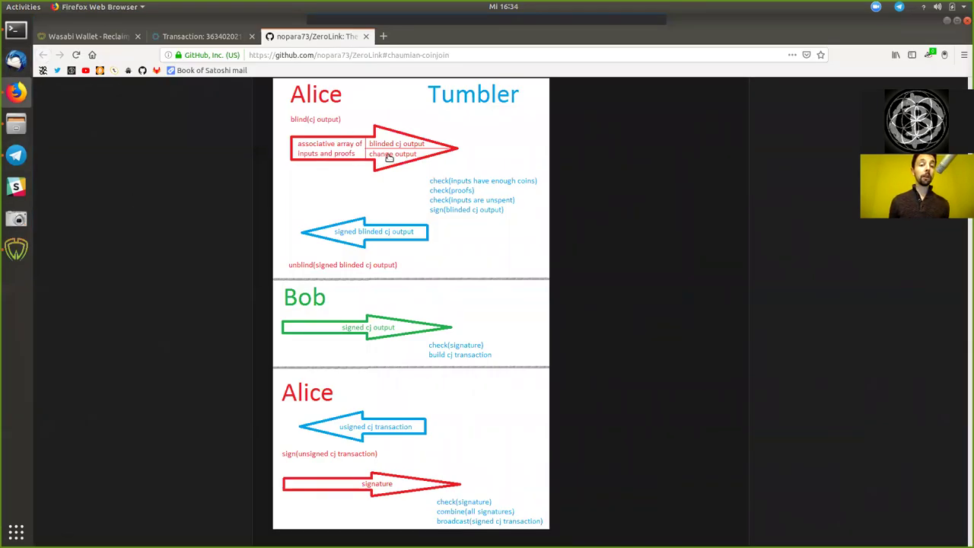
- Switch to Wasabi Wallet, look at the Receive view for generating addresses and go back to the CoinJoin view
{"action": "left_click", "coordinate": [10, 259]}
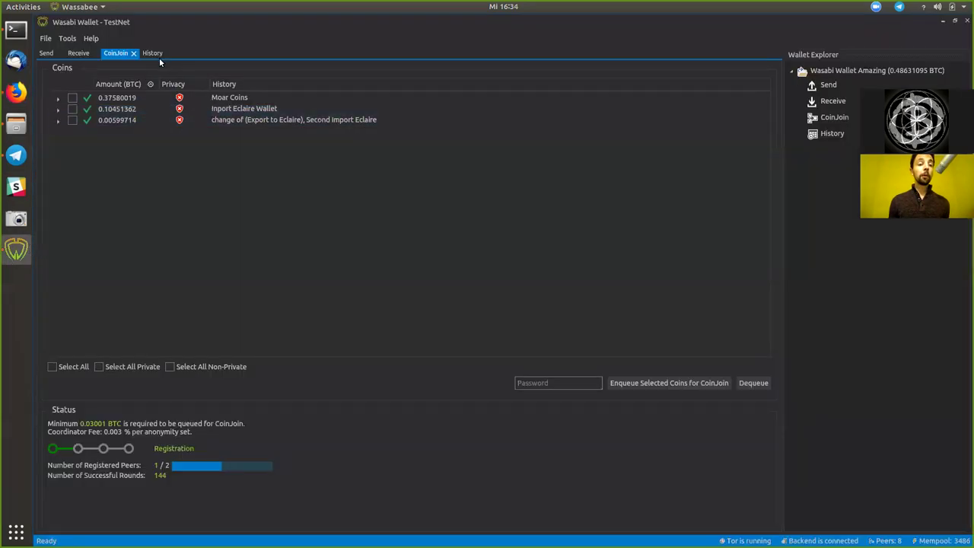
{"action": "left_click", "coordinate": [77, 53]}
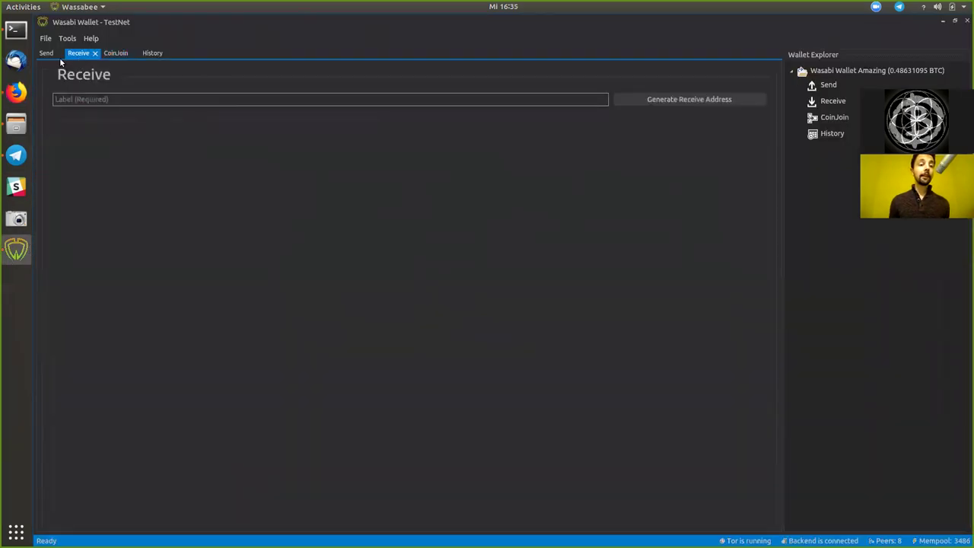
{"action": "left_click", "coordinate": [114, 55]}
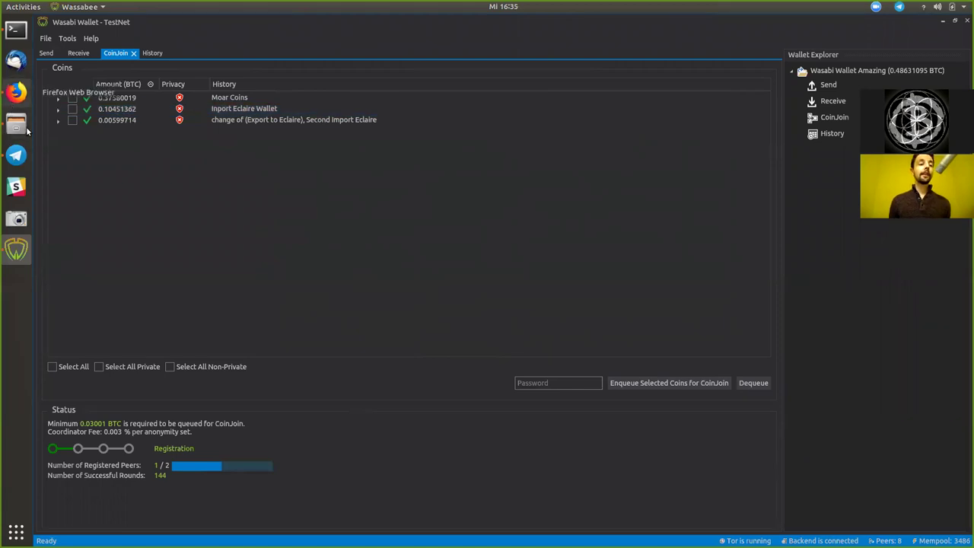
- Compare the ZeroLink diagram in Firefox with the coins and round status in Wasabi Wallet's CoinJoin view
{"action": "left_click", "coordinate": [16, 92]}
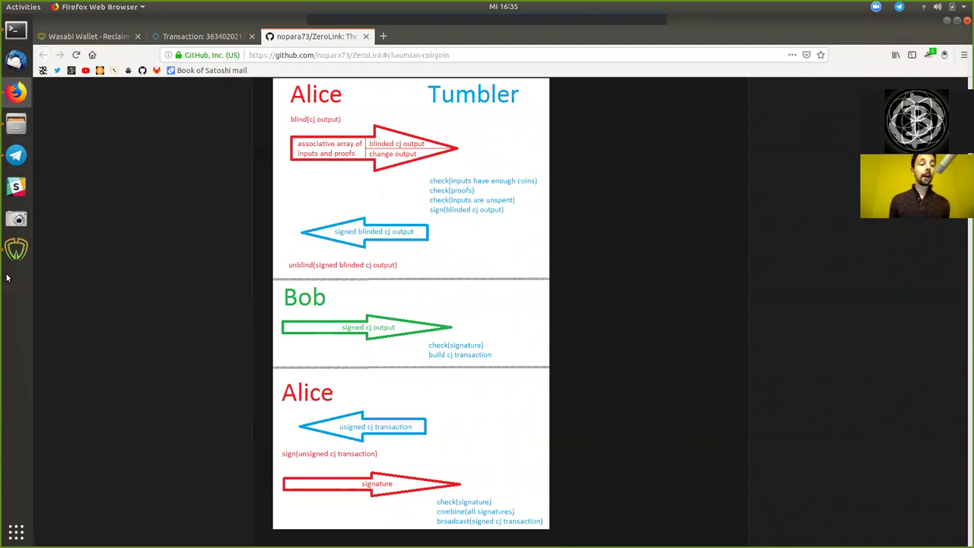
{"action": "left_click", "coordinate": [16, 249]}
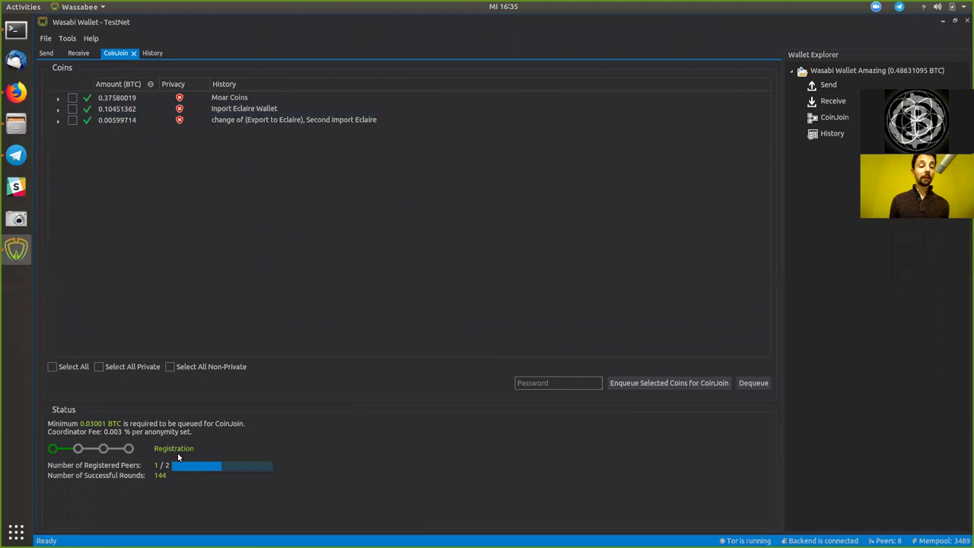
{"action": "left_click", "coordinate": [16, 93]}
{"action": "scroll", "coordinate": [433, 348], "scroll_direction": "down", "scroll_amount": 1}
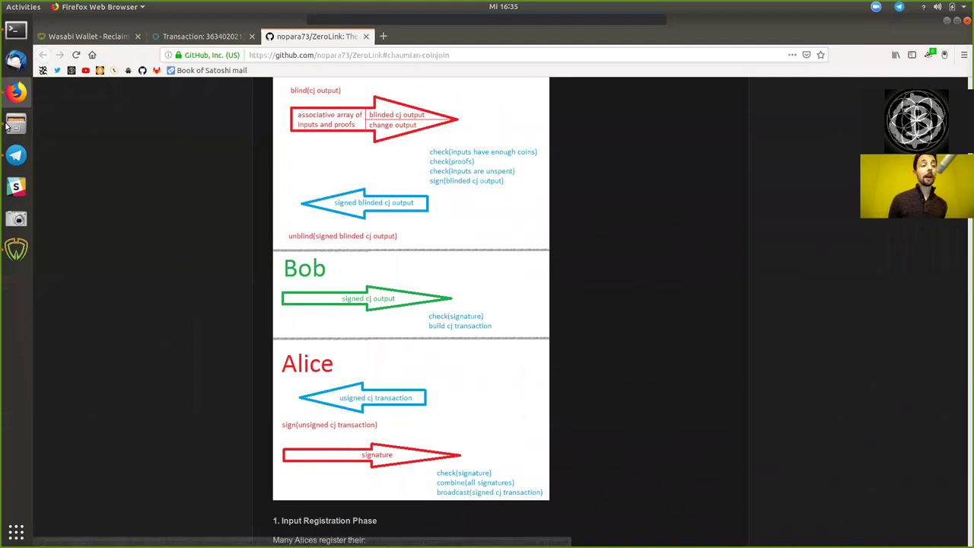
{"action": "left_click", "coordinate": [16, 246]}
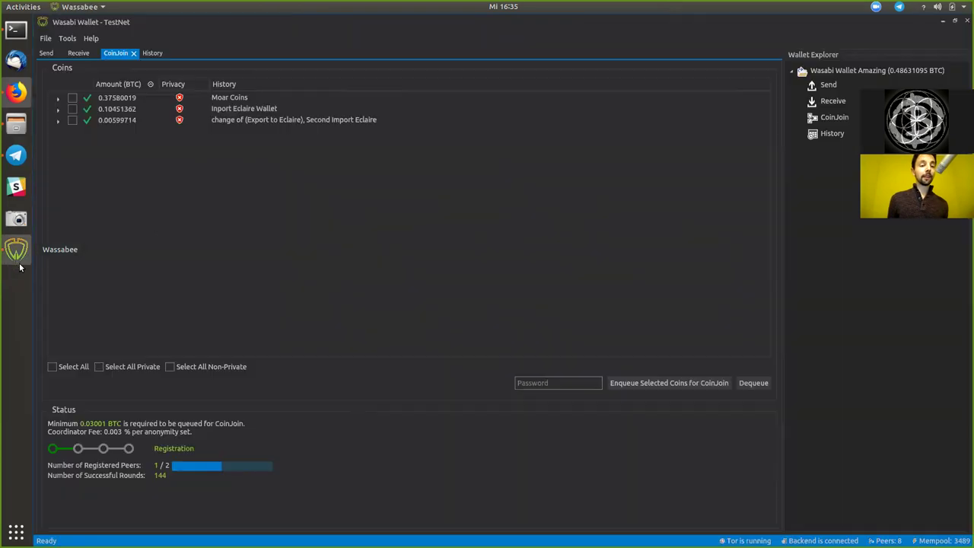
{"action": "left_click", "coordinate": [99, 98]}
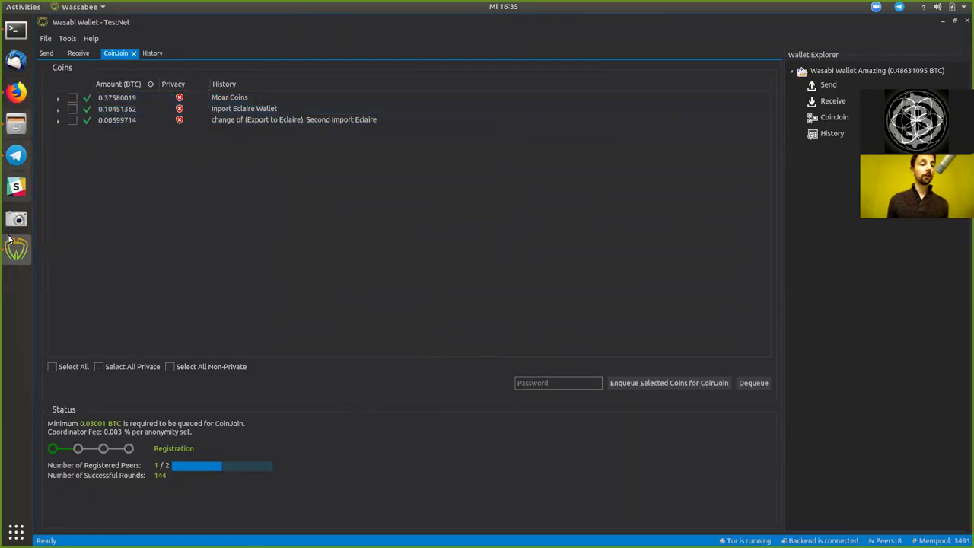
{"action": "left_click", "coordinate": [16, 91]}
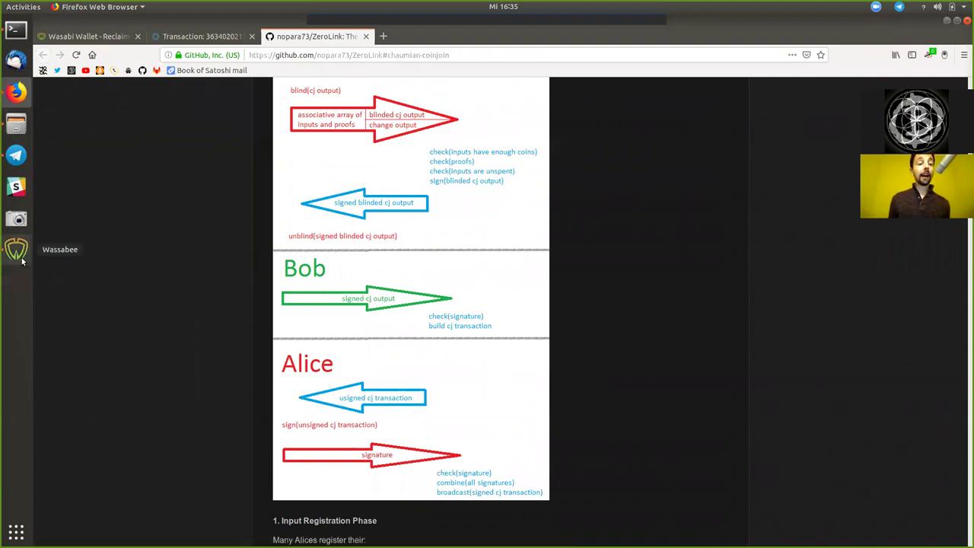
{"action": "scroll", "coordinate": [102, 265], "scroll_direction": "up", "scroll_amount": 1}
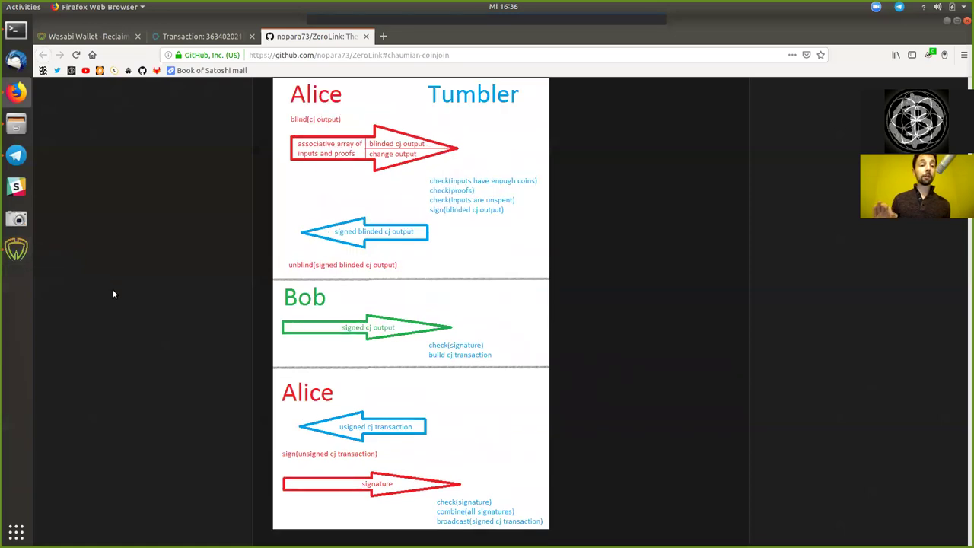
- Switch to Wasabi Wallet and select the Moar Coins coin of 0.37580019 BTC for the CoinJoin
{"action": "left_click", "coordinate": [16, 249]}
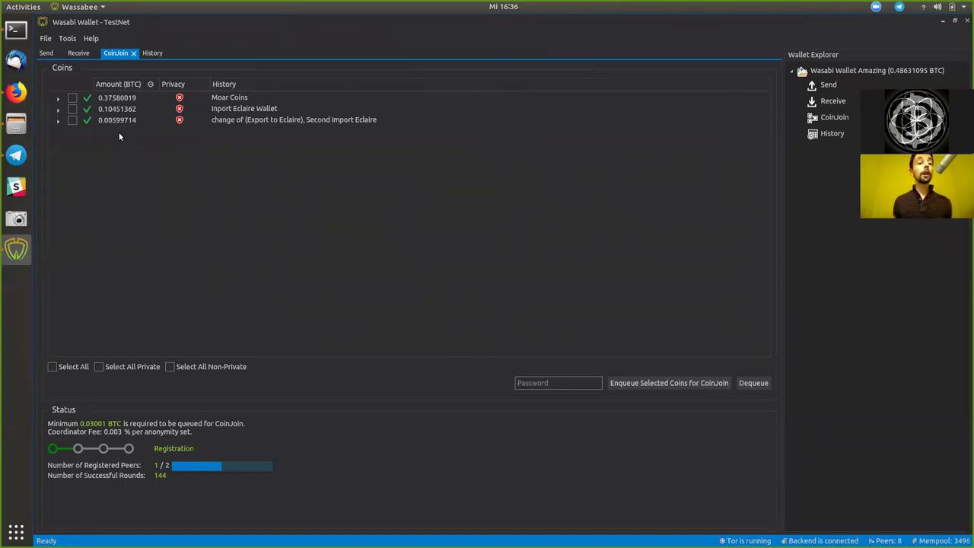
{"action": "left_click", "coordinate": [73, 98]}
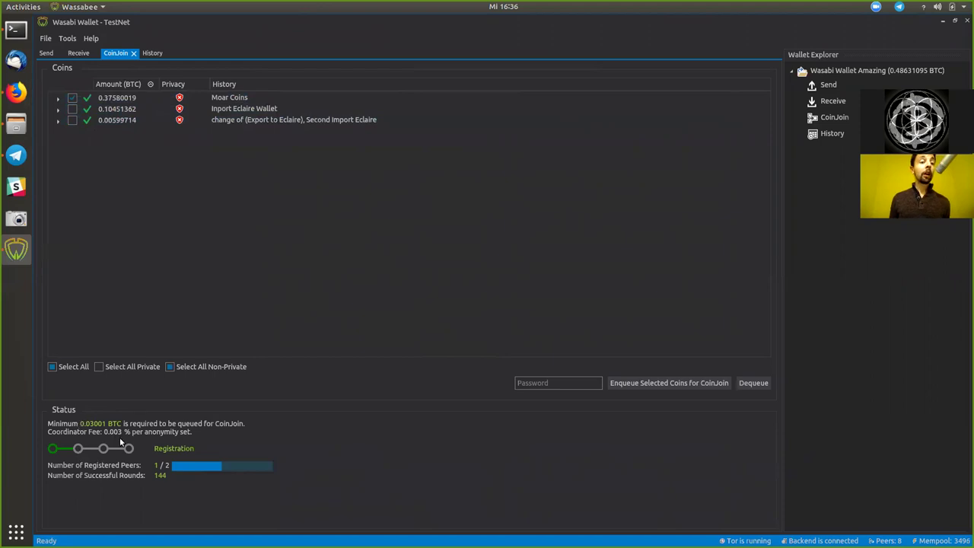
- Look over the example transaction on blockstream.info and the ZeroLink diagram in Firefox, and return to Wasabi Wallet
{"action": "left_click", "coordinate": [16, 91]}
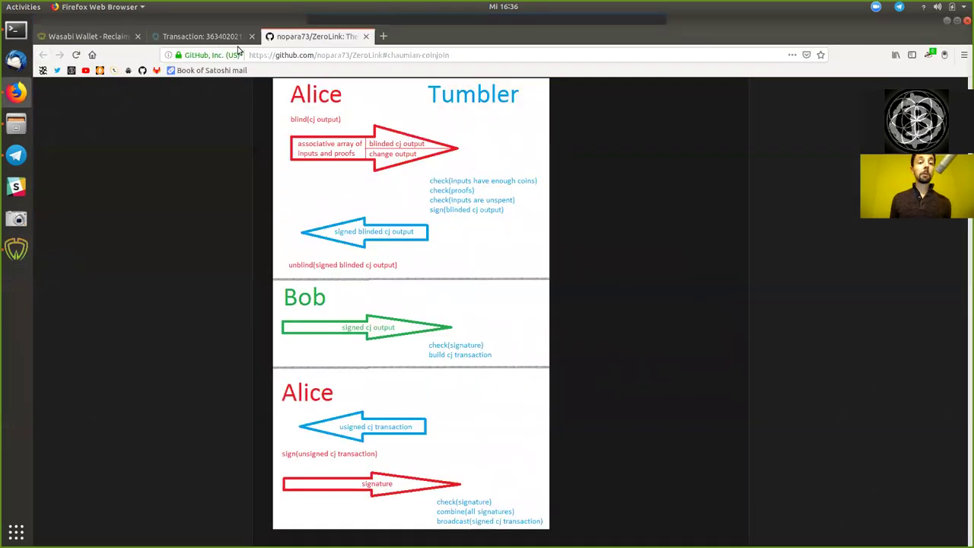
{"action": "left_click", "coordinate": [202, 36]}
{"action": "scroll", "coordinate": [351, 406], "scroll_direction": "up", "scroll_amount": 3}
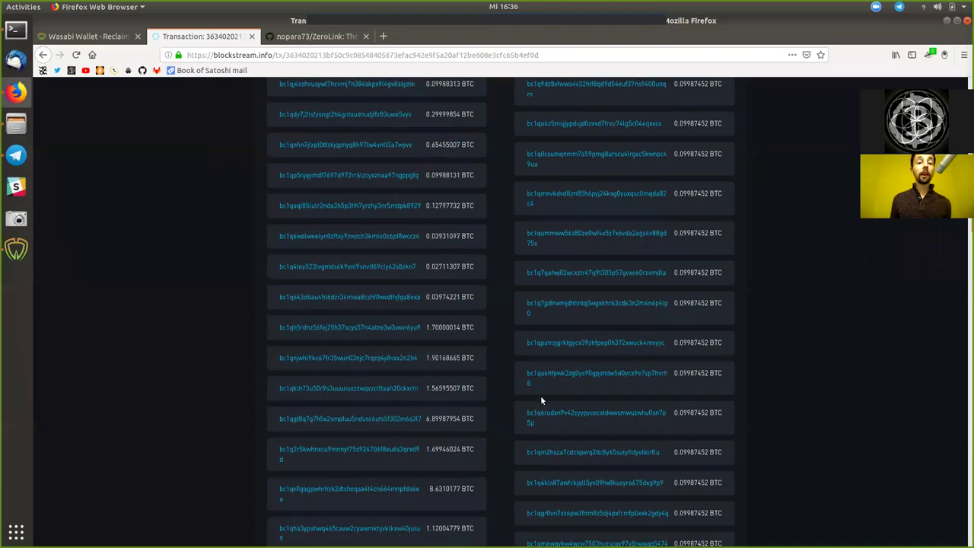
{"action": "scroll", "coordinate": [541, 400], "scroll_direction": "up", "scroll_amount": 5}
{"action": "left_click", "coordinate": [304, 36]}
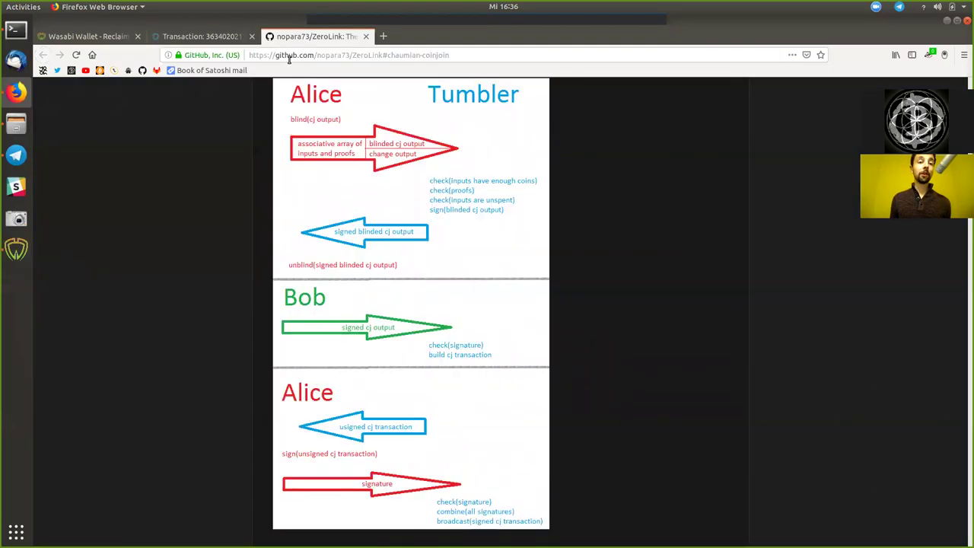
{"action": "left_click", "coordinate": [16, 249]}
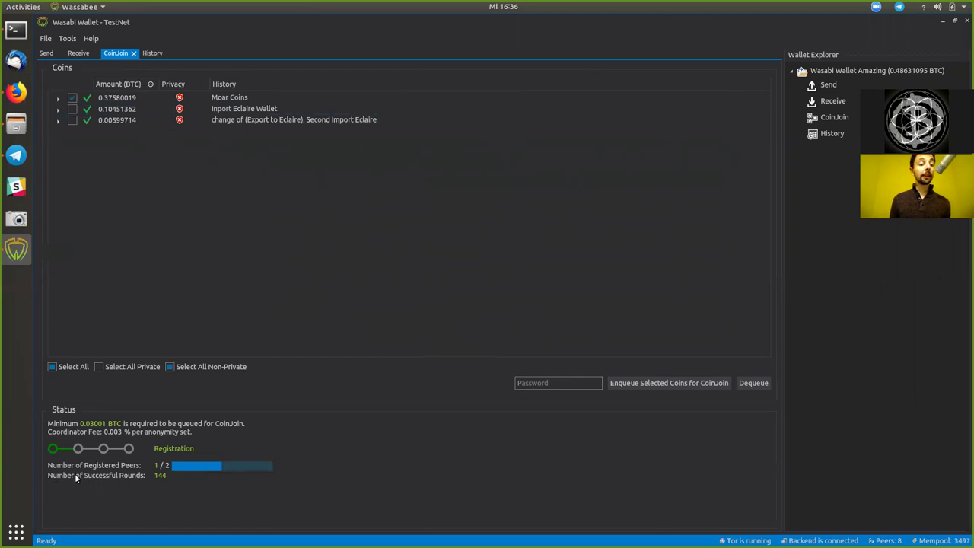
- Examine the inputs and equal-sized outputs of the blockstream.info transaction in Firefox, and switch back to Wasabi Wallet
{"action": "left_click", "coordinate": [16, 93]}
{"action": "left_click", "coordinate": [199, 35]}
{"action": "scroll", "coordinate": [582, 227], "scroll_direction": "down", "scroll_amount": 5}
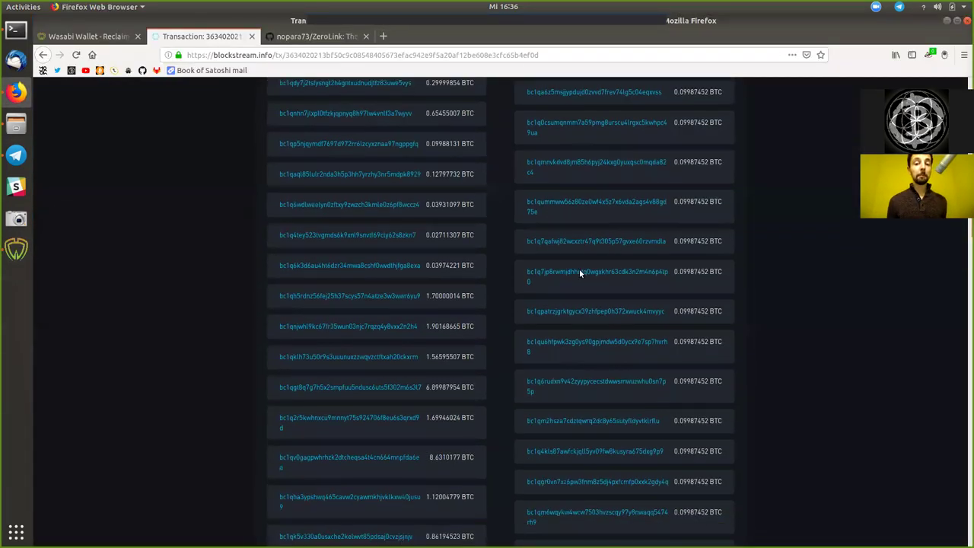
{"action": "scroll", "coordinate": [603, 295], "scroll_direction": "up", "scroll_amount": 5}
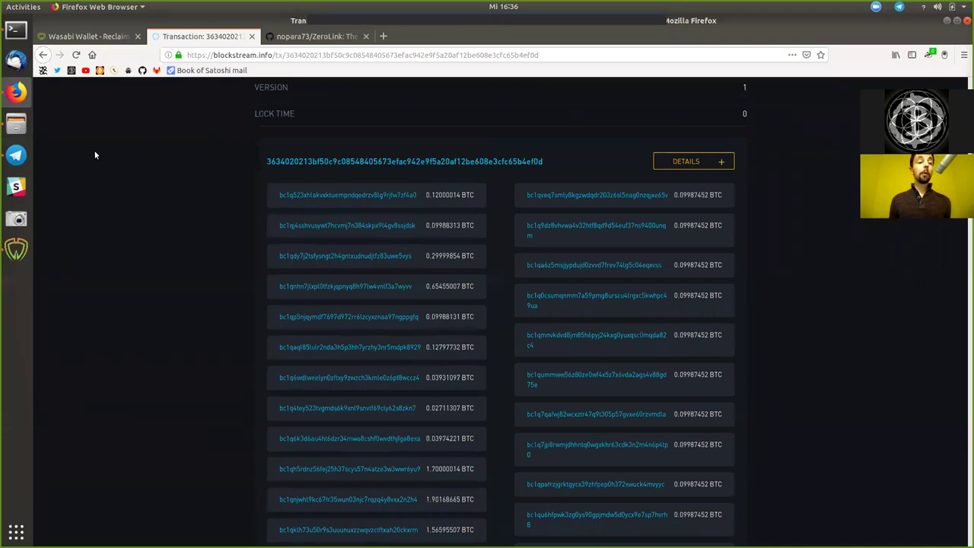
{"action": "left_click", "coordinate": [16, 249]}
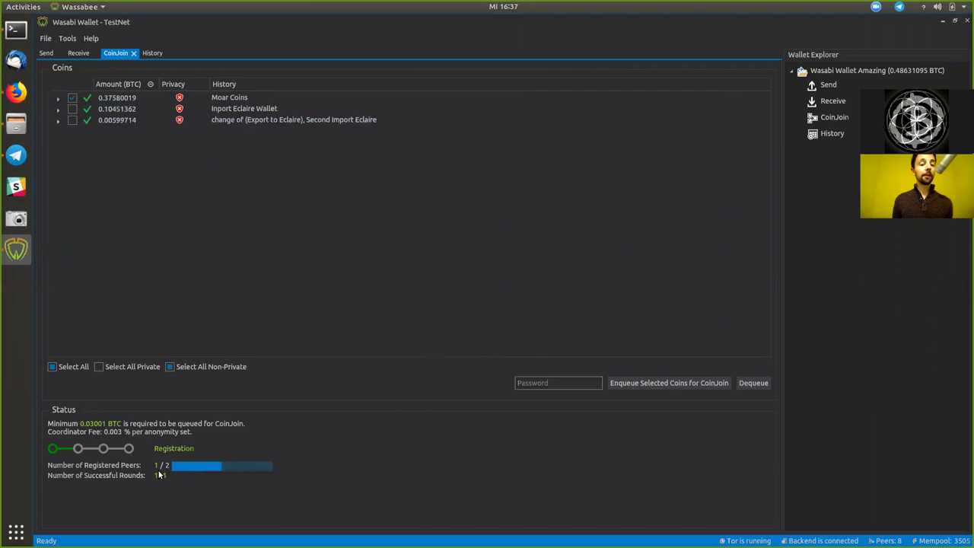
- Enter the wallet password, revisit the ZeroLink diagram in Firefox, and enqueue the selected Moar Coins coin for CoinJoin in Wasabi Wallet
{"action": "left_click", "coordinate": [526, 384]}
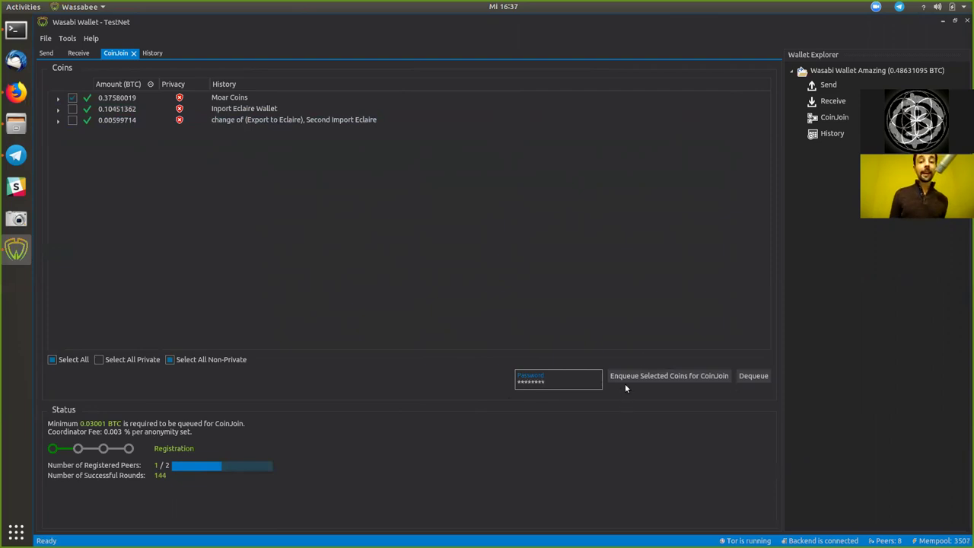
{"action": "left_click", "coordinate": [14, 92]}
{"action": "left_click", "coordinate": [316, 35]}
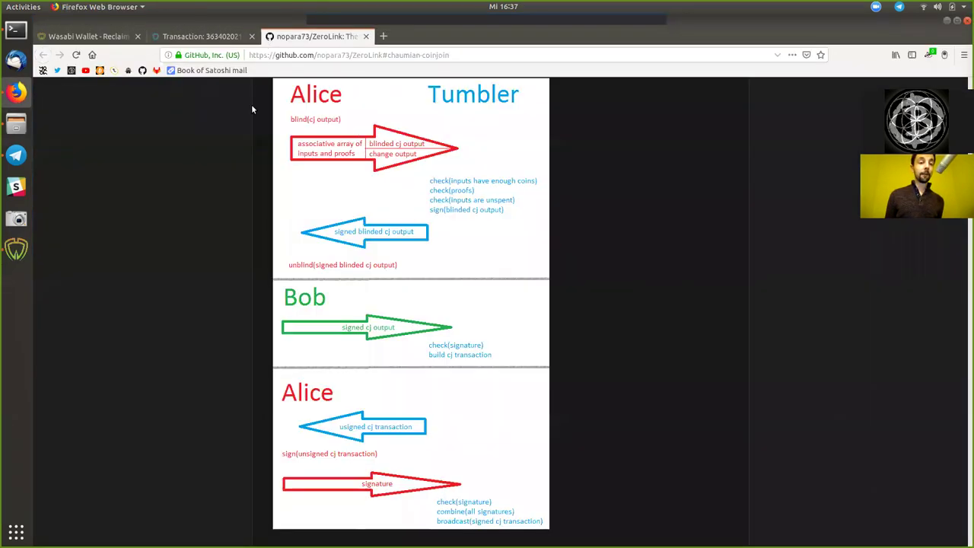
{"action": "left_click", "coordinate": [17, 249]}
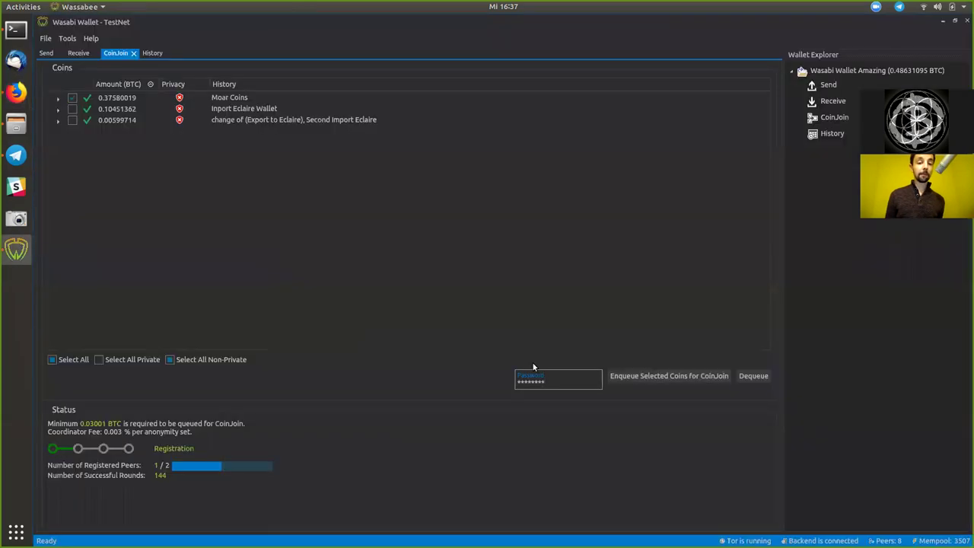
{"action": "left_click", "coordinate": [685, 376]}
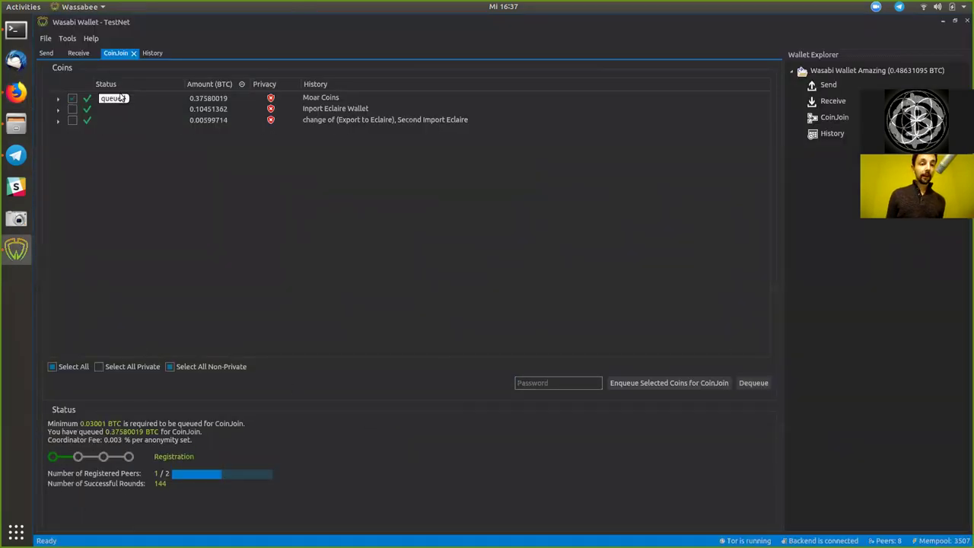
{"action": "left_click", "coordinate": [121, 100]}
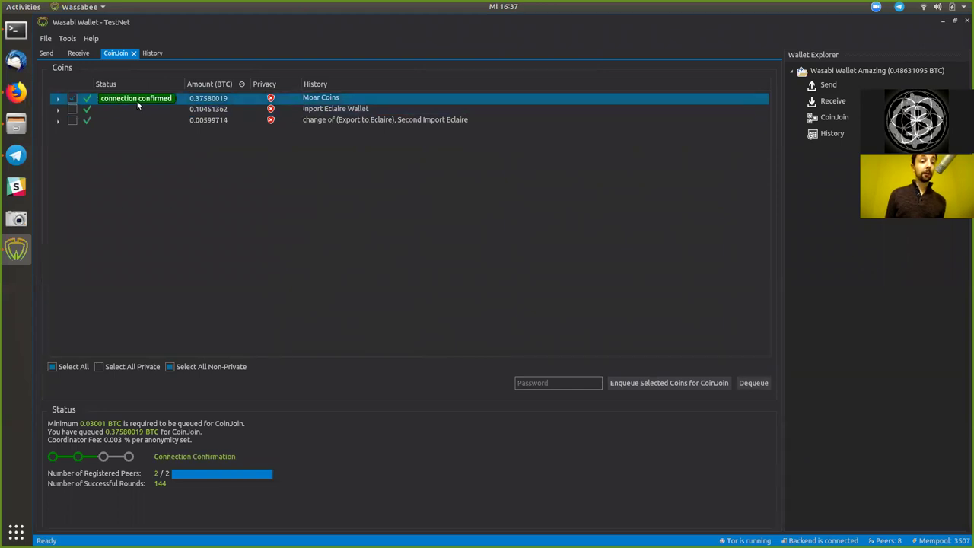
- Follow the Moar Coins coin through the CoinJoin round phases and check the privacy and status of the resulting coins
{"action": "mouse_move", "coordinate": [138, 106]}
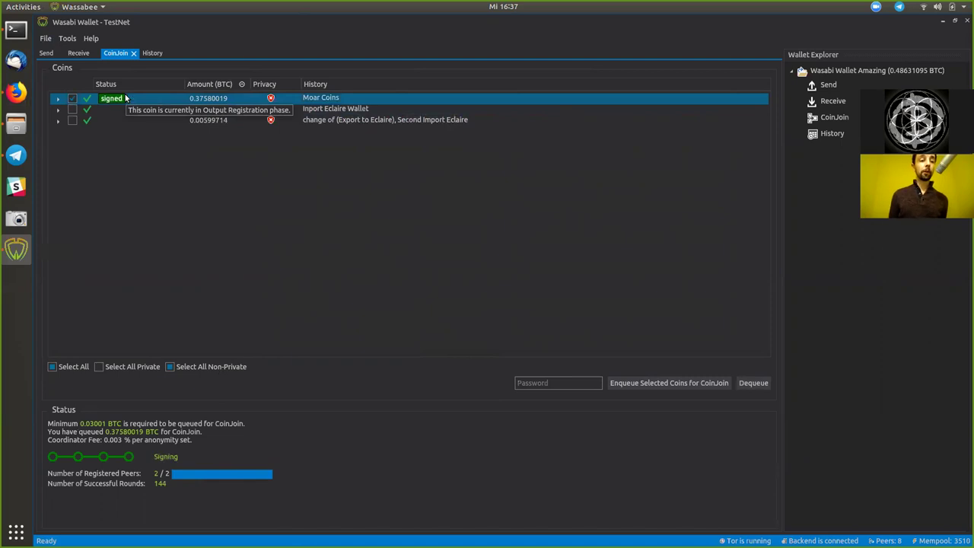
{"action": "left_click", "coordinate": [118, 113]}
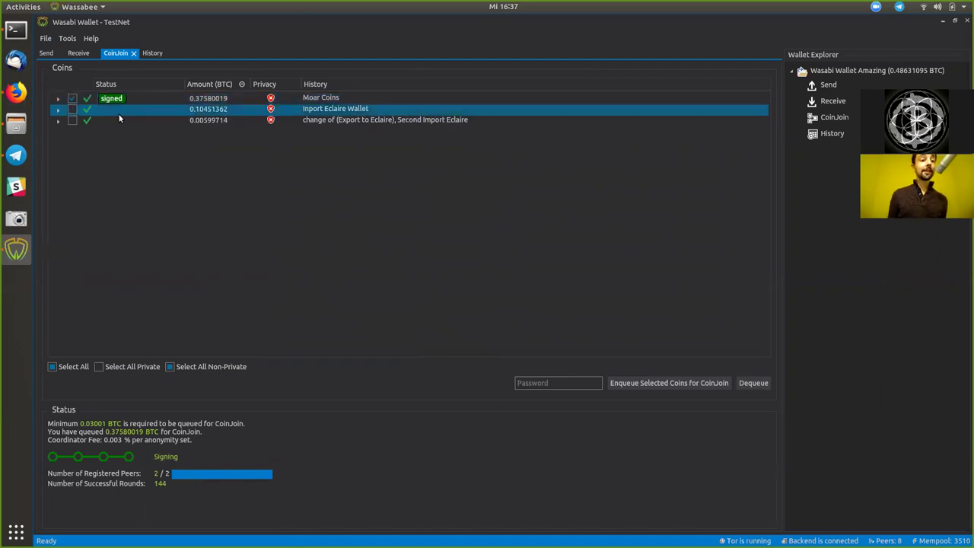
{"action": "left_click", "coordinate": [111, 100]}
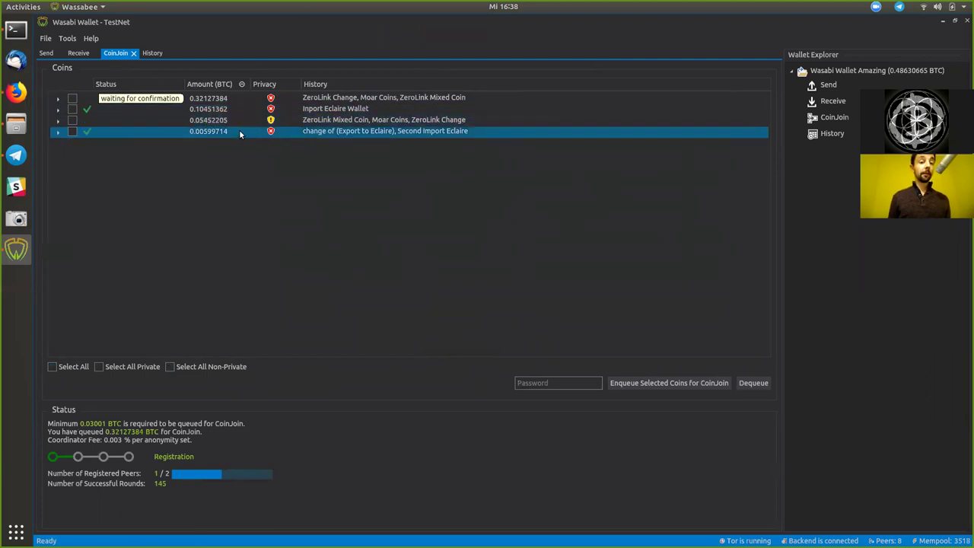
{"action": "mouse_move", "coordinate": [271, 122]}
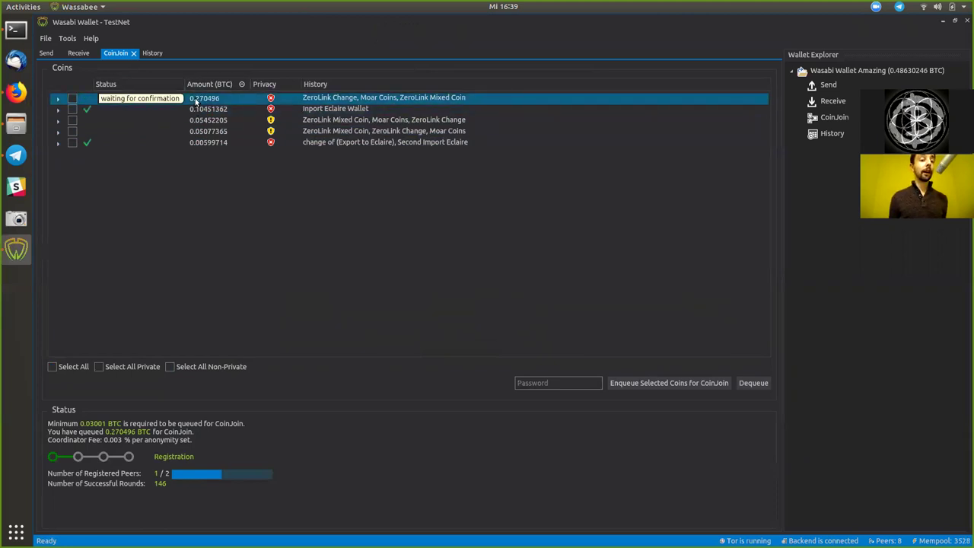
{"action": "mouse_move", "coordinate": [124, 102]}
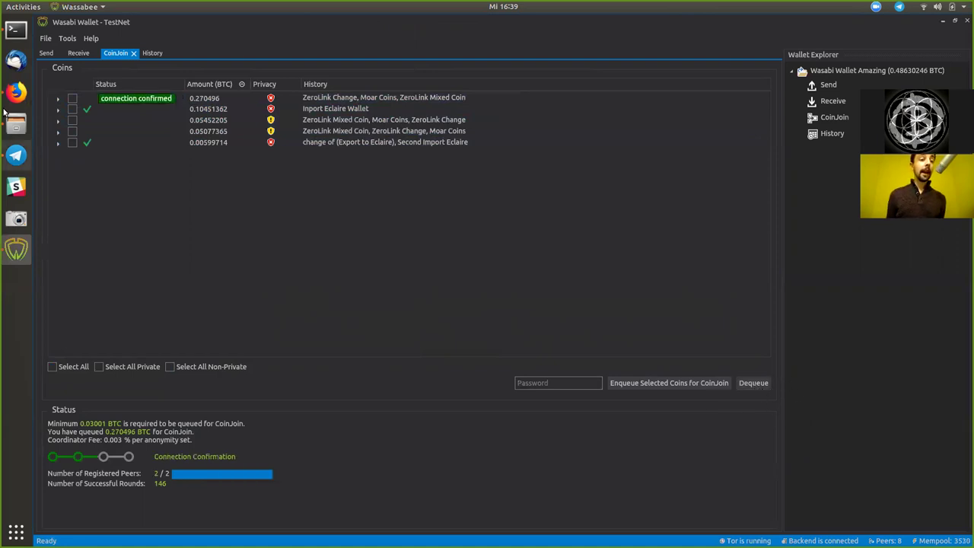
- Revisit the ZeroLink diagram in Firefox, return to Wasabi Wallet, and check the privacy level of the 0.04742197 BTC mixed coin
{"action": "key", "text": "alt+Tab"}
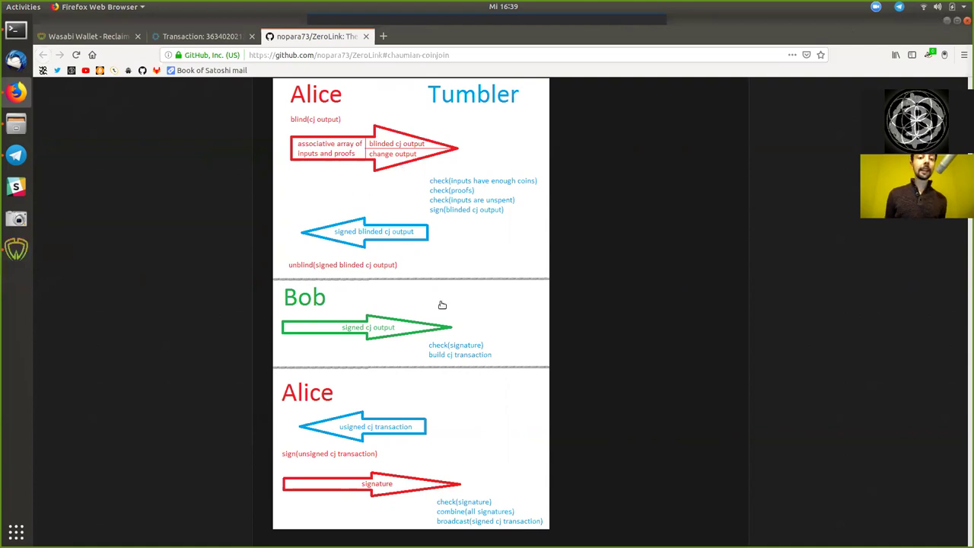
{"action": "left_click", "coordinate": [947, 21]}
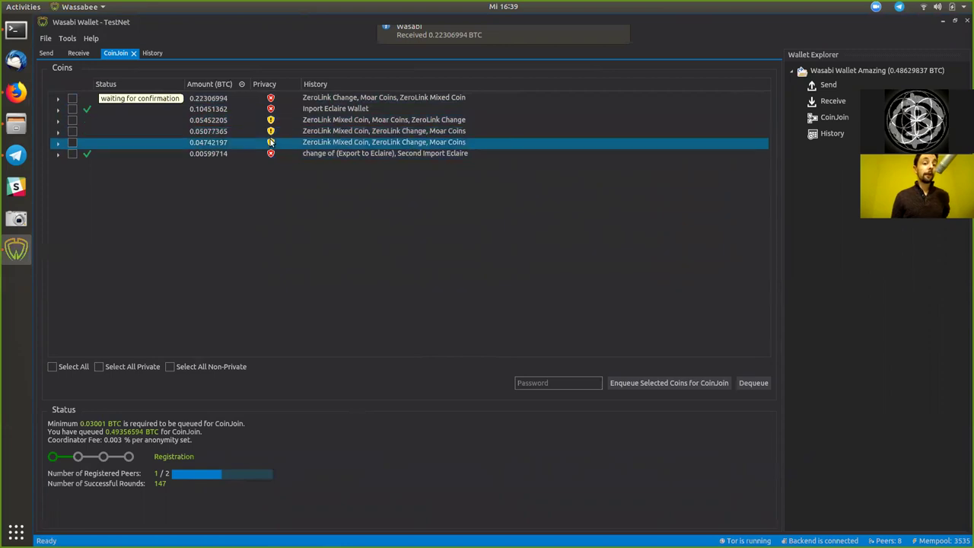
{"action": "mouse_move", "coordinate": [270, 143]}
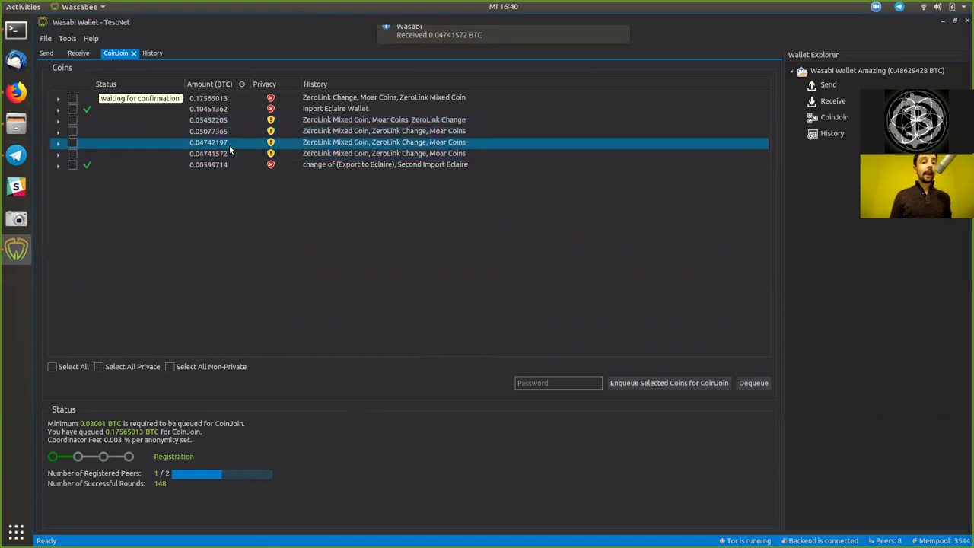
- Compare the amounts of the ZeroLink Mixed Coin entries from the successive rounds in the coin list
{"action": "left_click", "coordinate": [217, 124]}
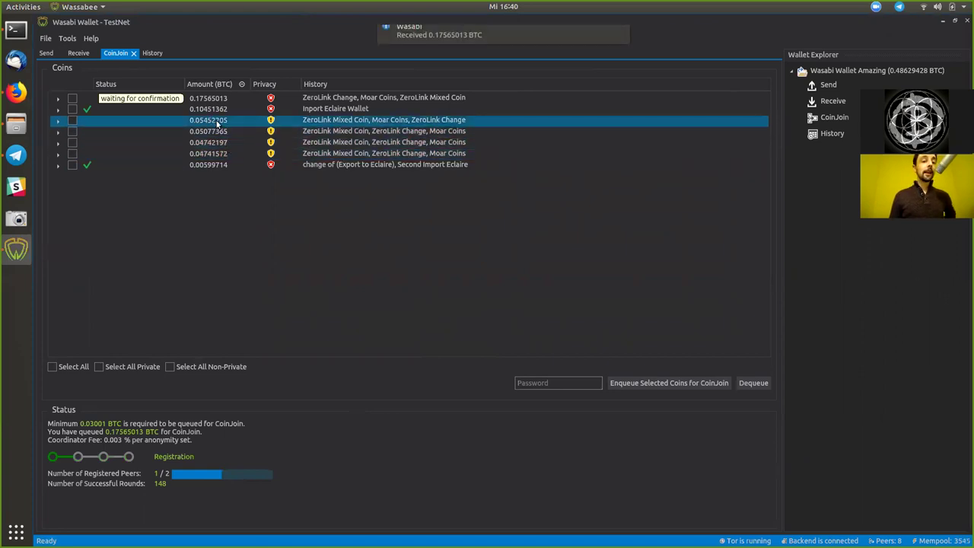
{"action": "left_click", "coordinate": [217, 131]}
{"action": "left_click", "coordinate": [217, 142]}
{"action": "left_click", "coordinate": [218, 132]}
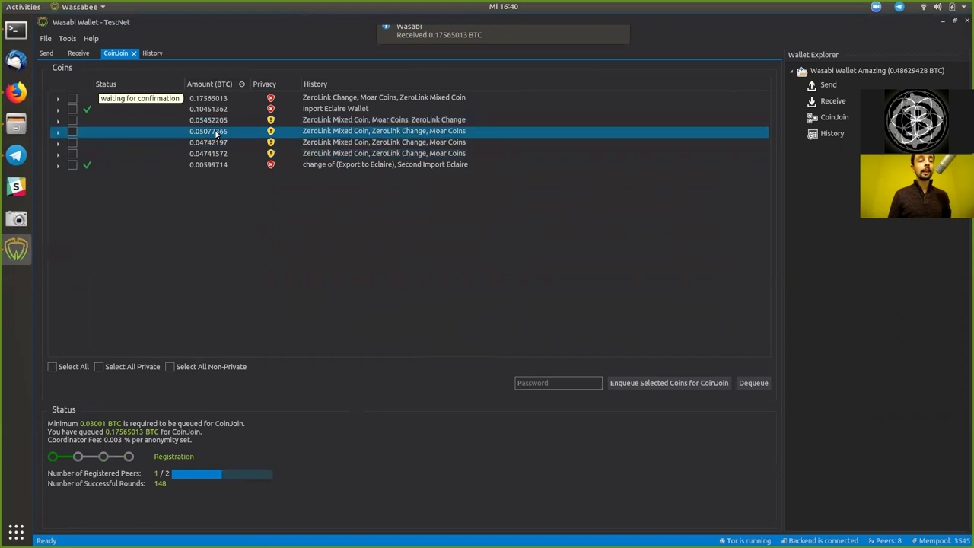
{"action": "left_click", "coordinate": [213, 119]}
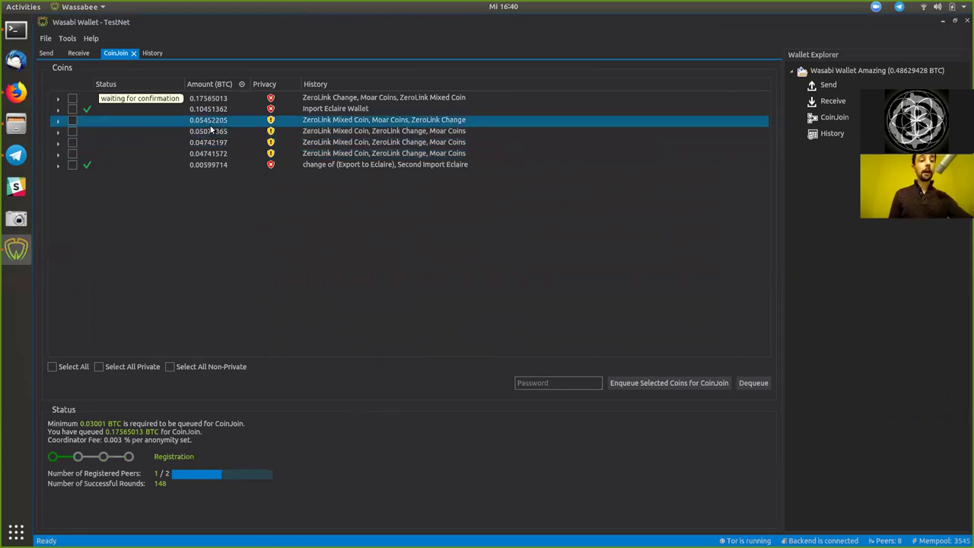
{"action": "left_click", "coordinate": [210, 132]}
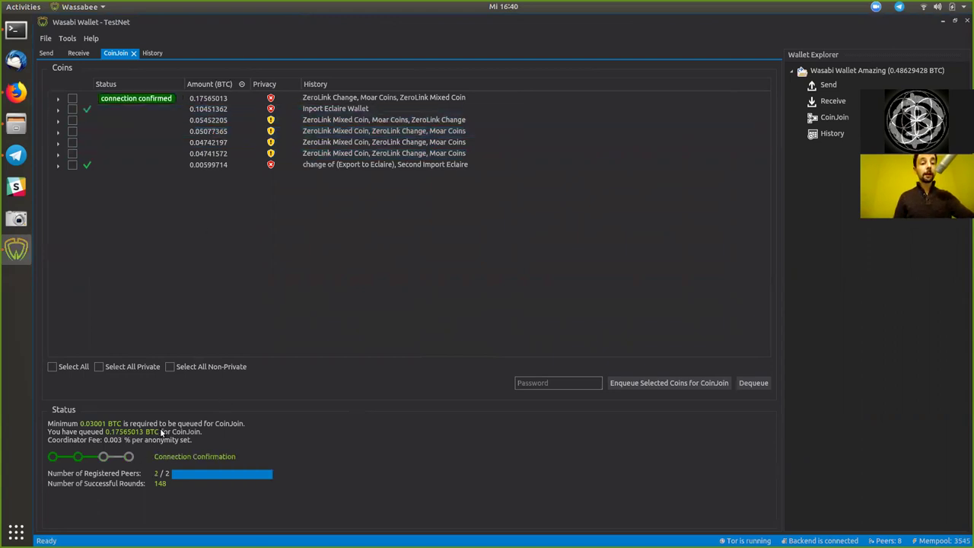
{"action": "left_click", "coordinate": [183, 164]}
{"action": "left_click", "coordinate": [194, 120]}
{"action": "left_click", "coordinate": [223, 143]}
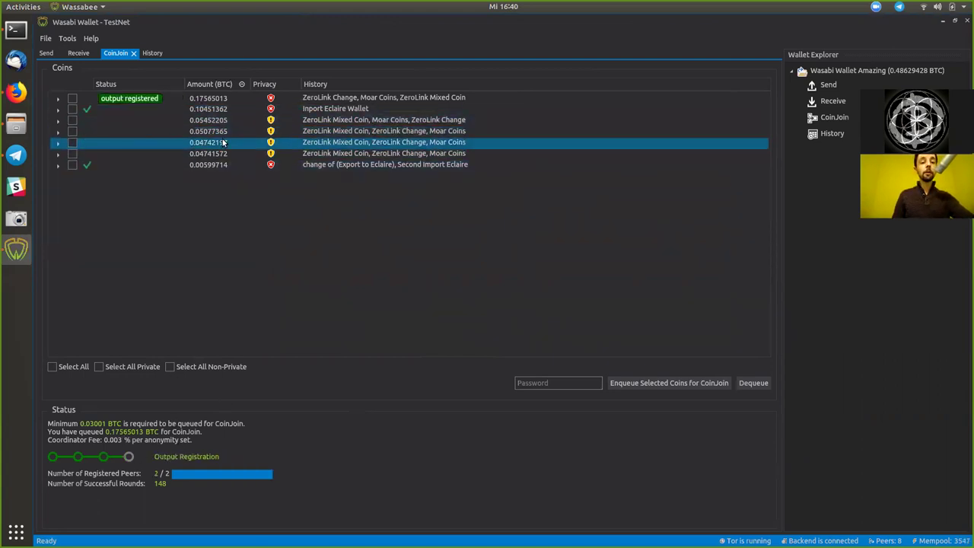
{"action": "left_click", "coordinate": [217, 122]}
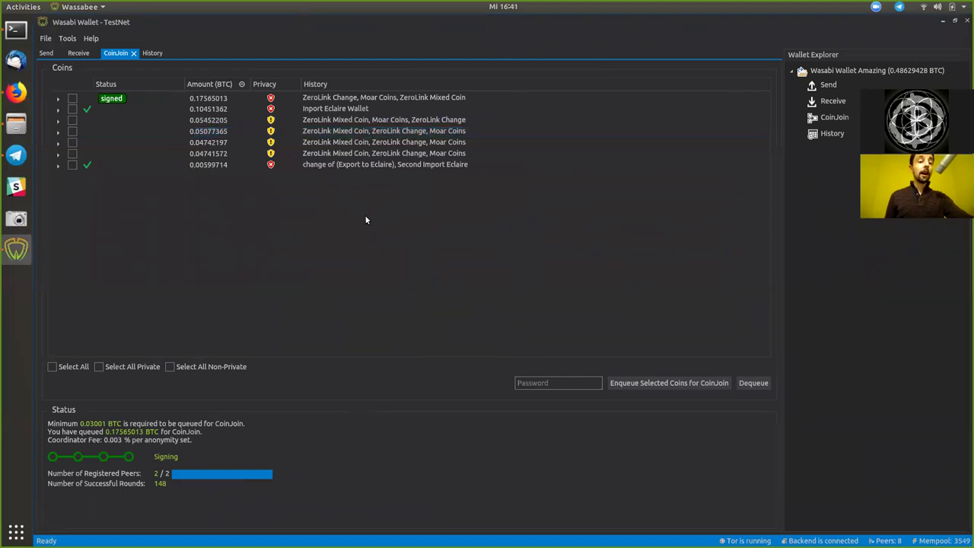
- Check the ZeroLink Change coin's amount, the registered peers, and the privacy levels of the unmixed and mixed coins
{"action": "left_click", "coordinate": [316, 167]}
{"action": "mouse_move", "coordinate": [228, 109]}
{"action": "left_mouse_down"}
{"action": "mouse_move", "coordinate": [224, 153]}
{"action": "mouse_move", "coordinate": [250, 119]}
{"action": "mouse_move", "coordinate": [219, 99]}
{"action": "left_mouse_up"}
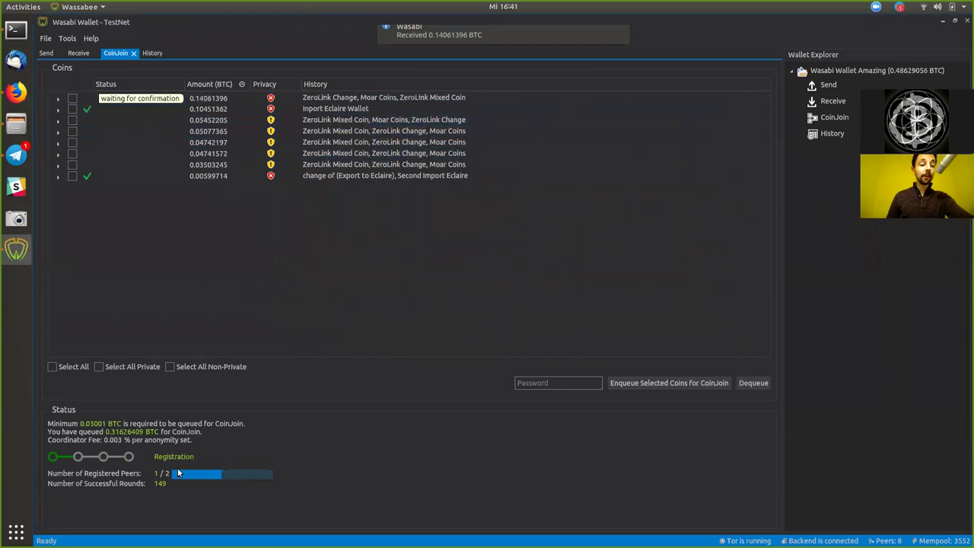
{"action": "left_click_drag", "start_coordinate": [270, 108], "coordinate": [270, 132]}
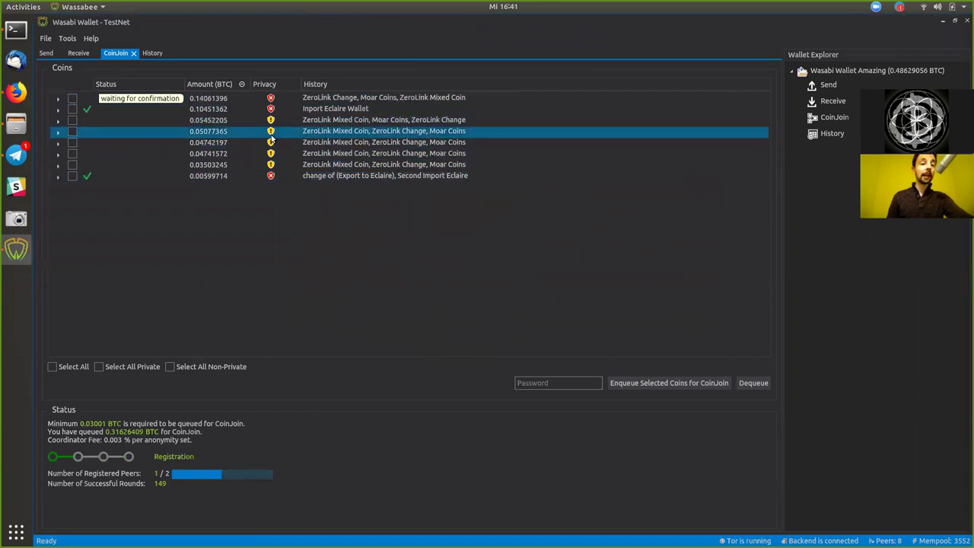
- Enter the wallet password, select the 0.05077365 BTC ZeroLink Mixed Coin, and enqueue it for another CoinJoin
{"action": "left_click", "coordinate": [545, 382]}
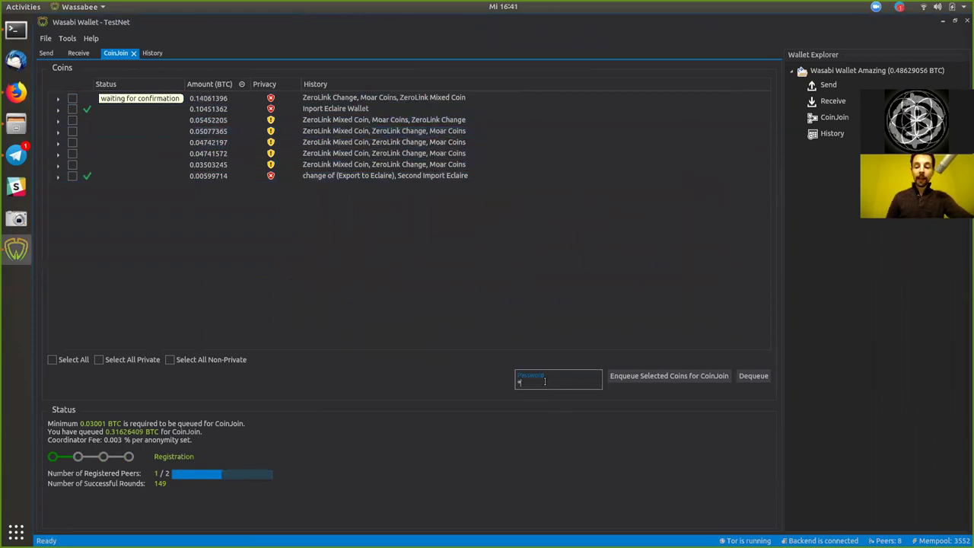
{"action": "type", "text": "*******"}
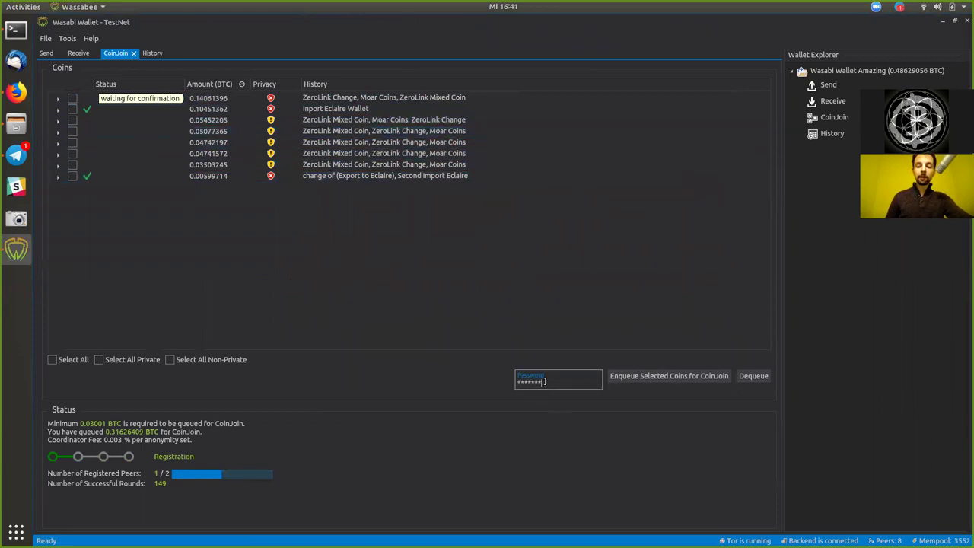
{"action": "left_click", "coordinate": [759, 377]}
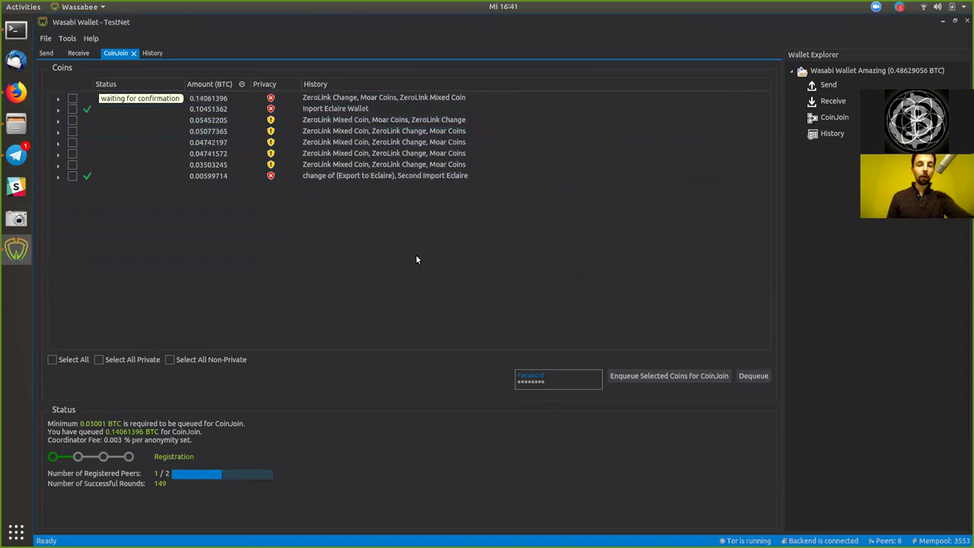
{"action": "left_click", "coordinate": [73, 133]}
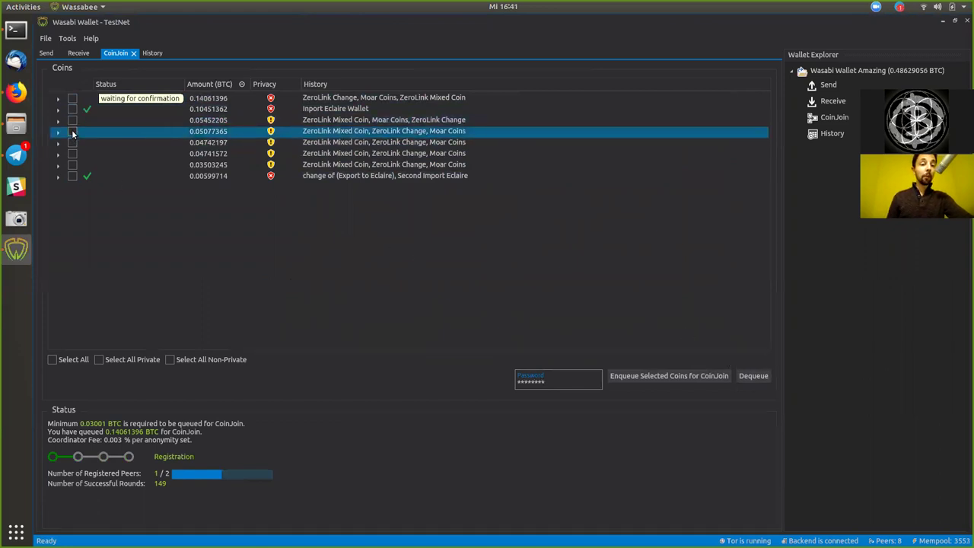
{"action": "left_click", "coordinate": [73, 132]}
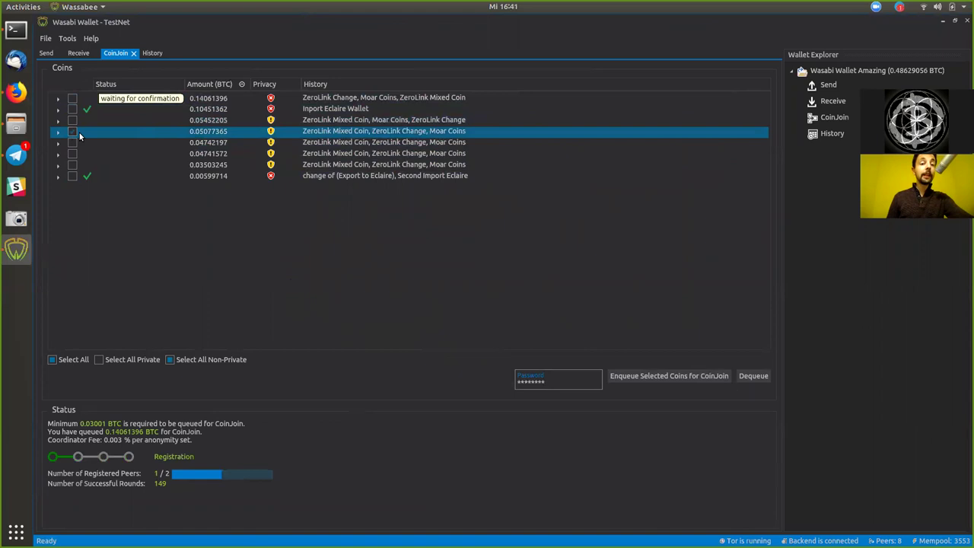
{"action": "left_click", "coordinate": [678, 375]}
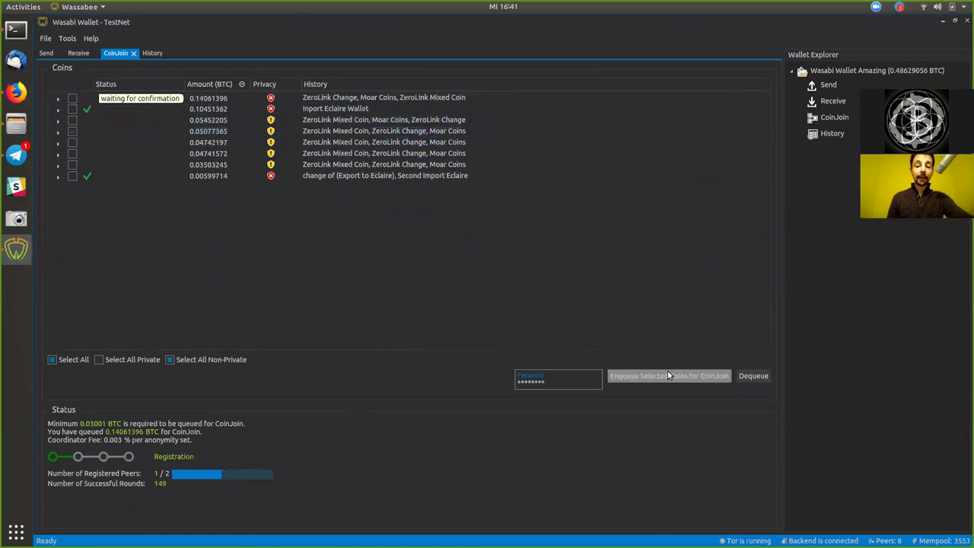
- Examine the round status and anonymity set of the re-queued 0.05077365 BTC mixed coin
{"action": "mouse_move", "coordinate": [127, 133]}
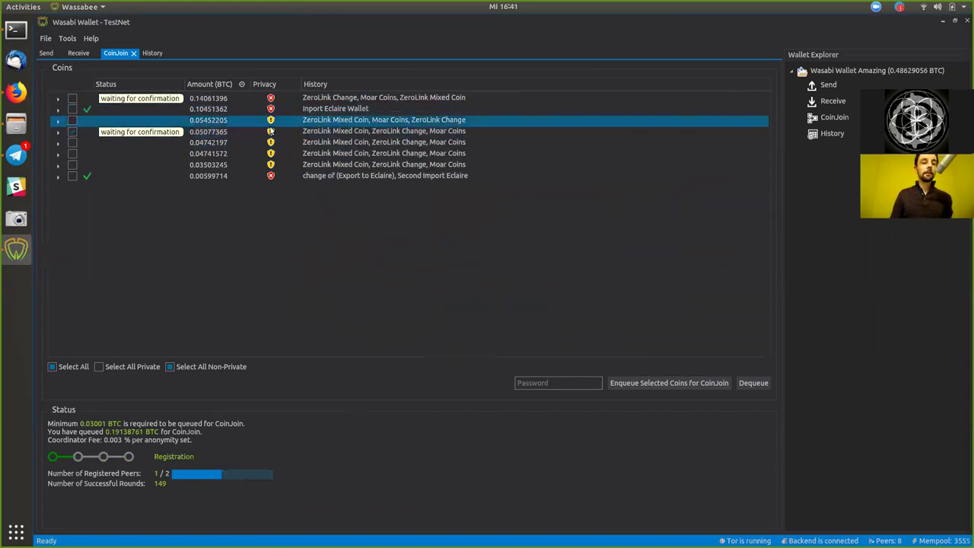
{"action": "mouse_move", "coordinate": [271, 132]}
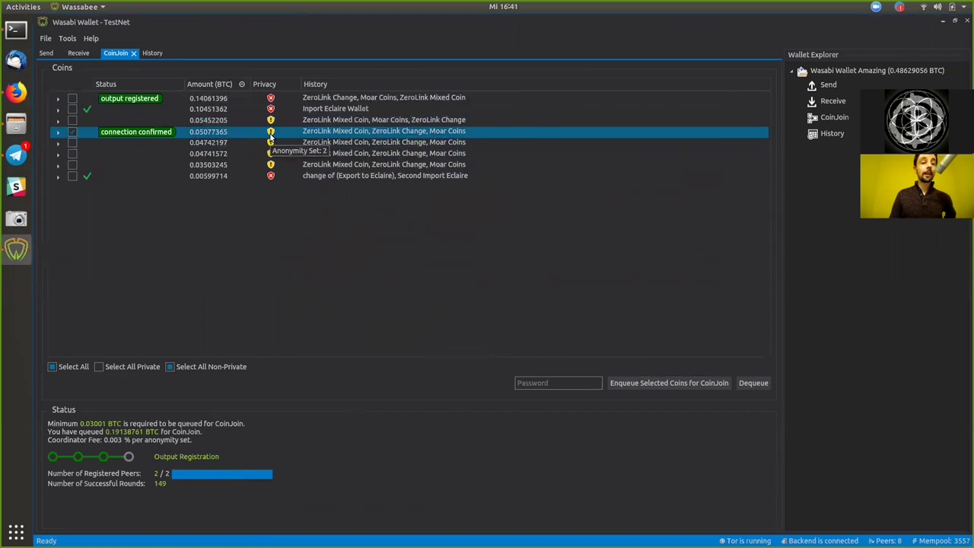
{"action": "left_click", "coordinate": [145, 152]}
{"action": "left_click", "coordinate": [150, 134]}
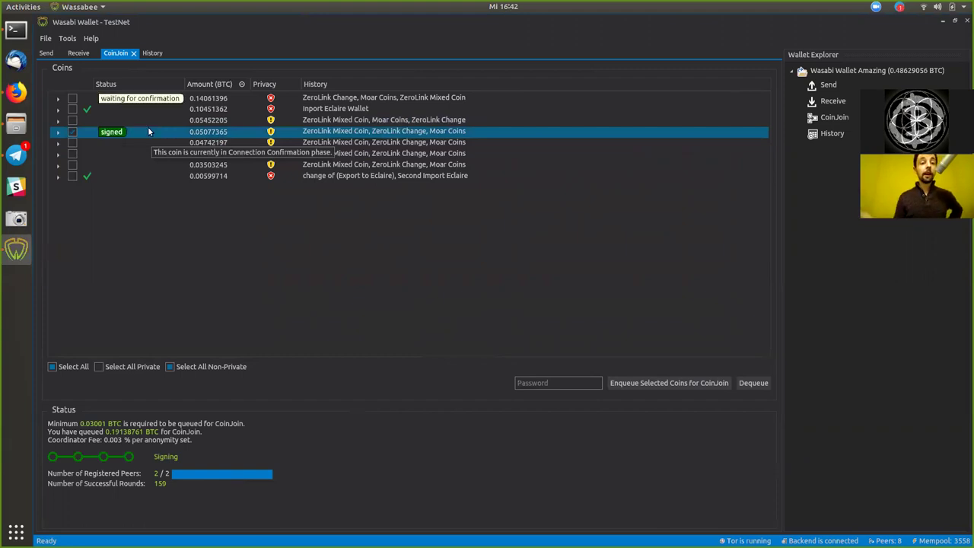
{"action": "left_click", "coordinate": [107, 124]}
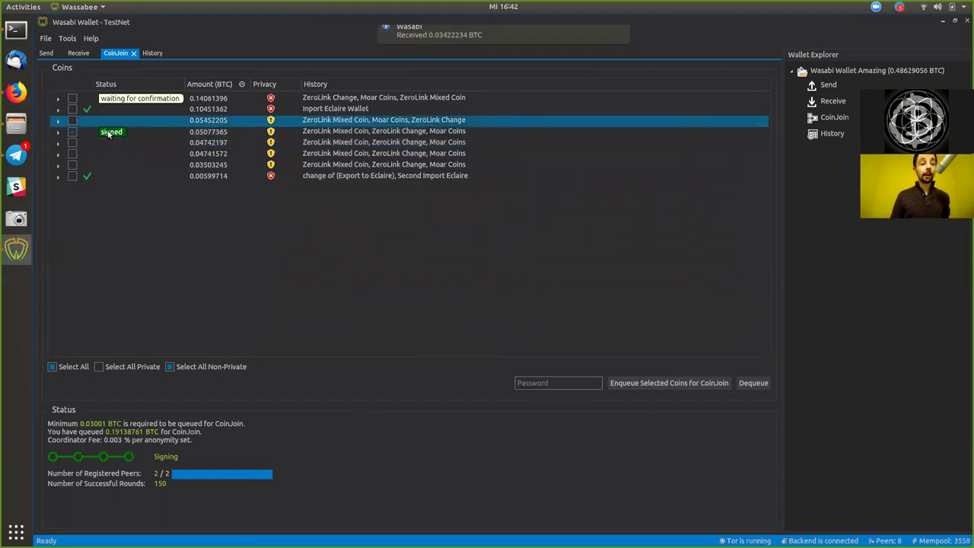
{"action": "left_click", "coordinate": [164, 152]}
{"action": "left_click_drag", "start_coordinate": [163, 150], "coordinate": [270, 192]}
{"action": "left_click", "coordinate": [268, 122]}
{"action": "left_click", "coordinate": [270, 131]}
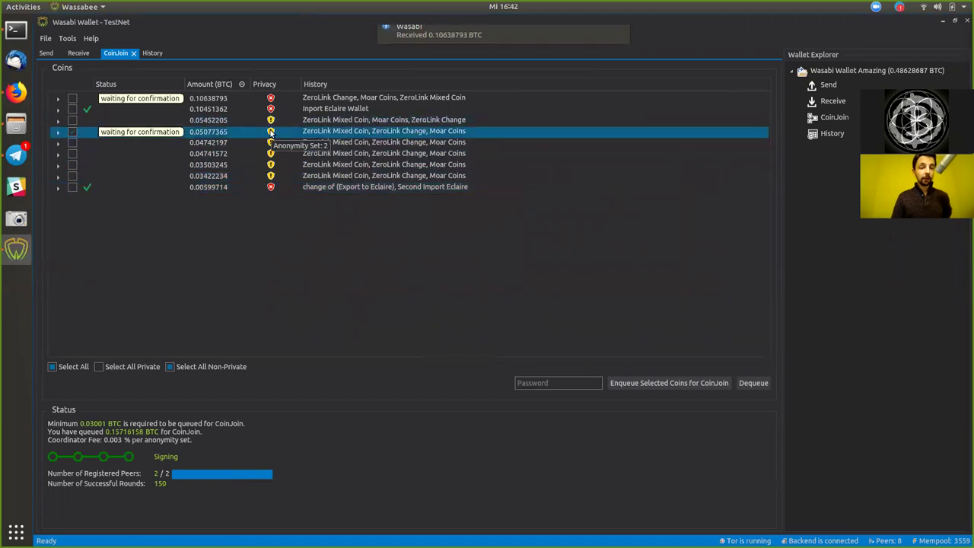
- Compare the privacy levels of the mixed coins with those of the unmixed Eclaire coins in the coin list
{"action": "left_click", "coordinate": [269, 121]}
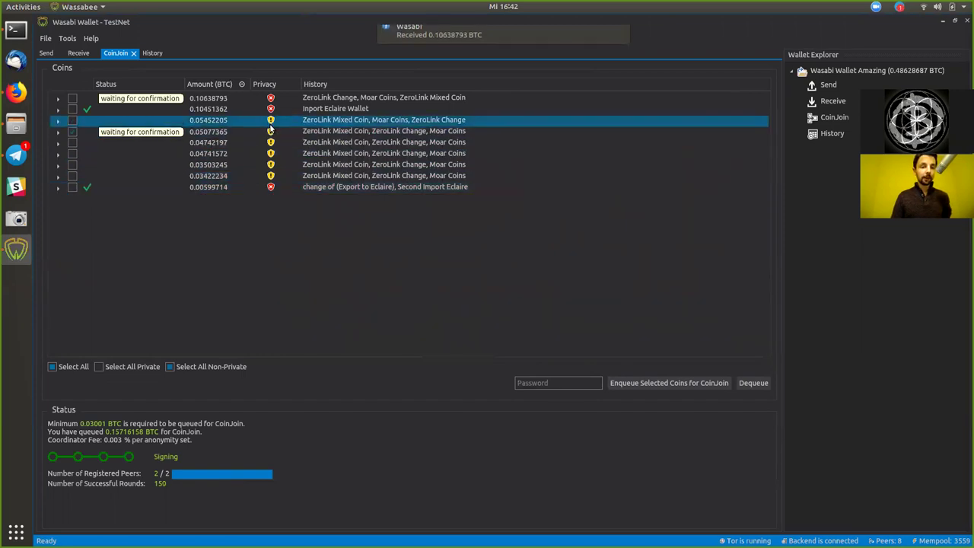
{"action": "left_click_drag", "start_coordinate": [269, 122], "coordinate": [275, 177]}
{"action": "left_click", "coordinate": [271, 164]}
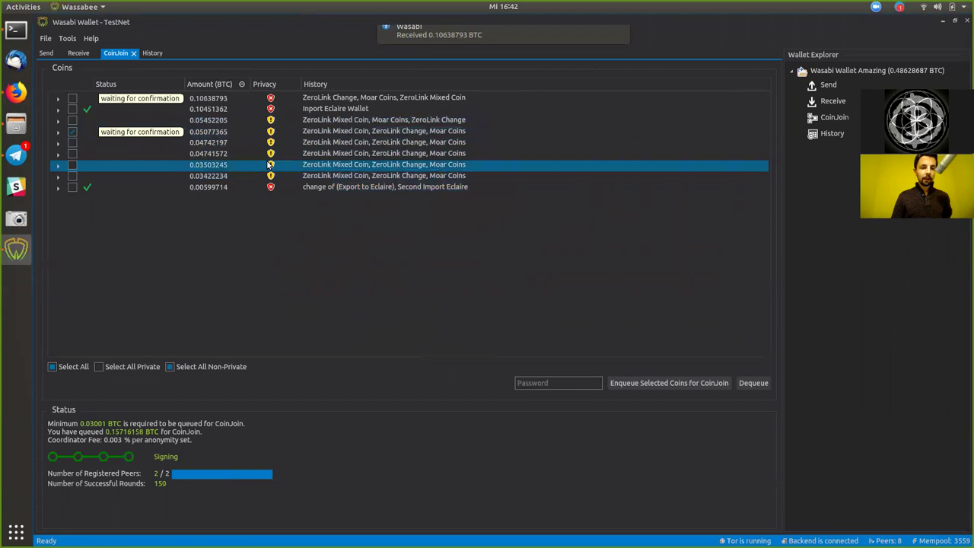
{"action": "left_click", "coordinate": [270, 154]}
{"action": "left_click", "coordinate": [270, 143]}
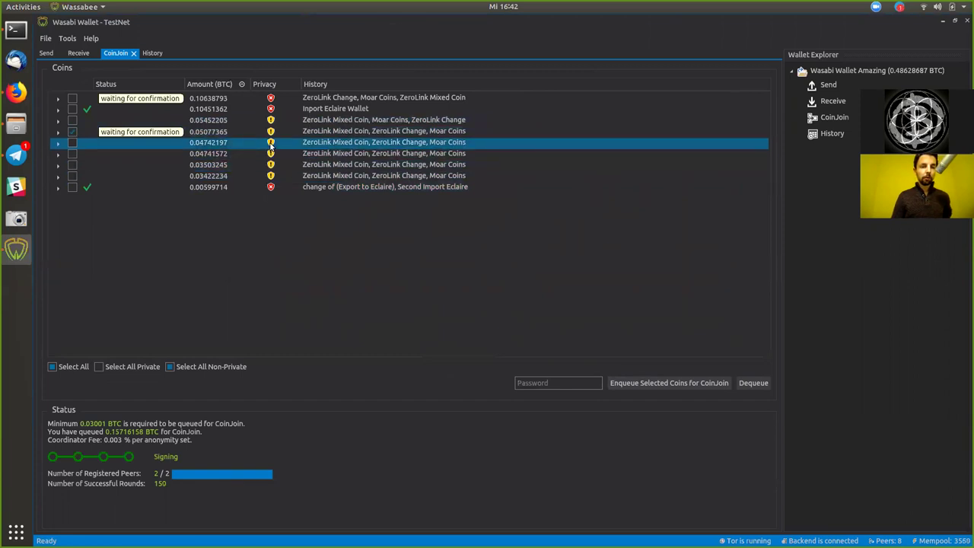
{"action": "left_click", "coordinate": [270, 132]}
{"action": "left_click", "coordinate": [270, 120]}
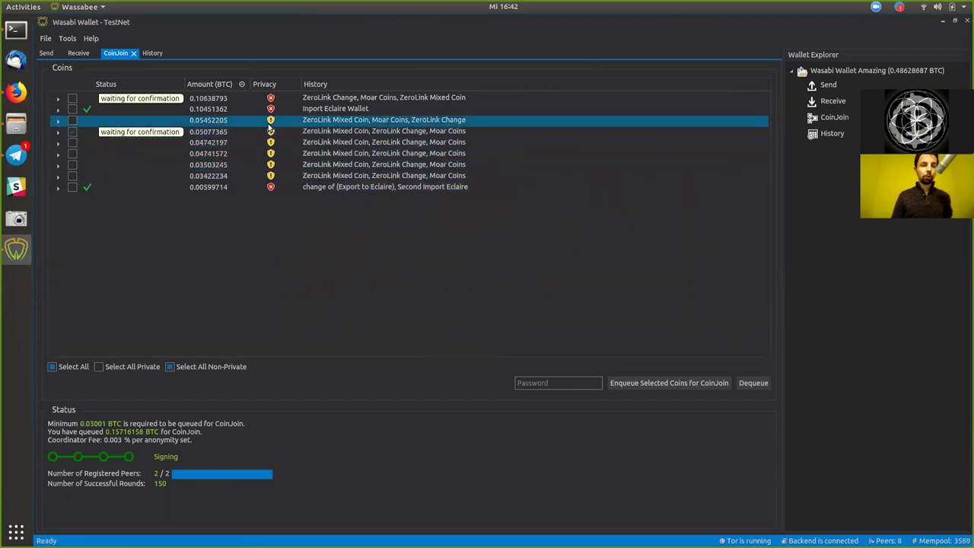
{"action": "left_click", "coordinate": [271, 187]}
{"action": "mouse_move", "coordinate": [271, 189]}
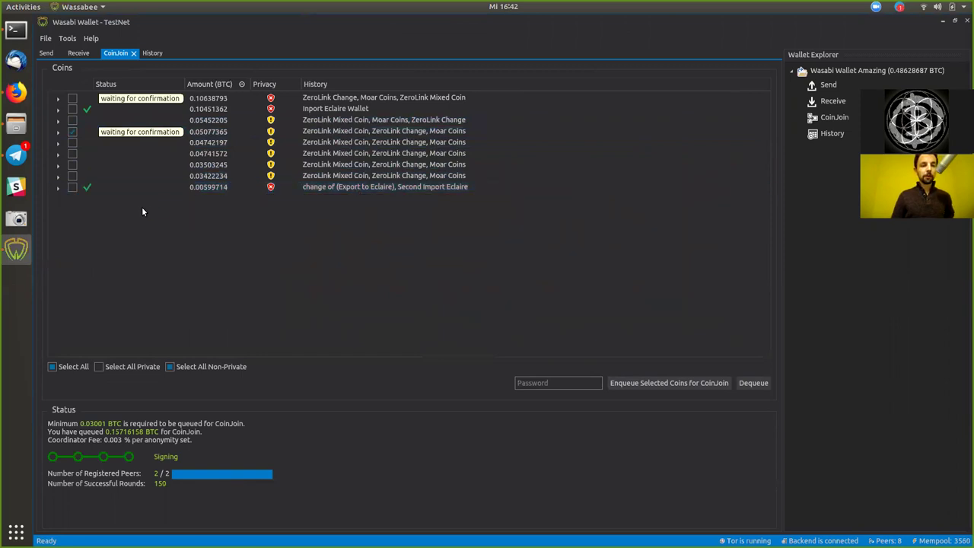
{"action": "left_click", "coordinate": [201, 175]}
{"action": "left_click", "coordinate": [272, 109]}
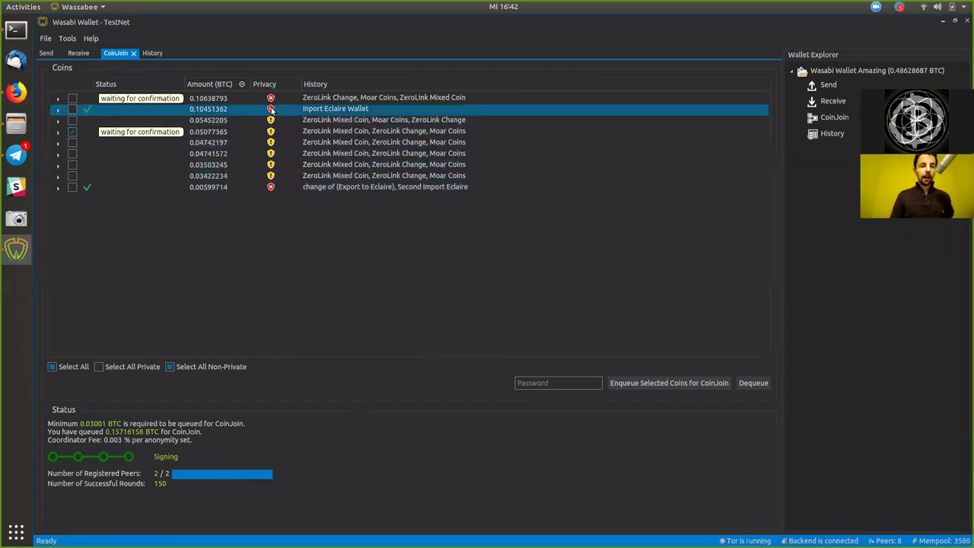
{"action": "left_click", "coordinate": [272, 121]}
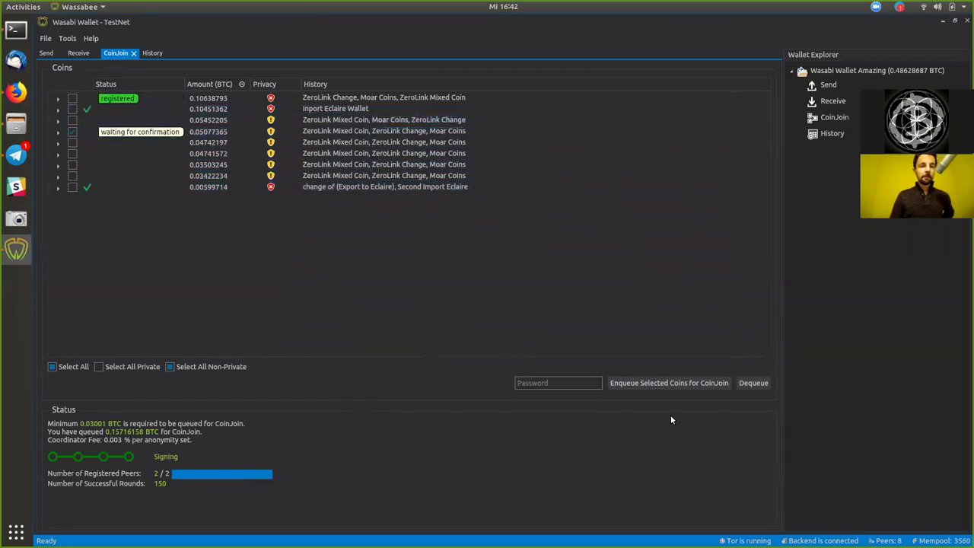
{"action": "left_click", "coordinate": [278, 157]}
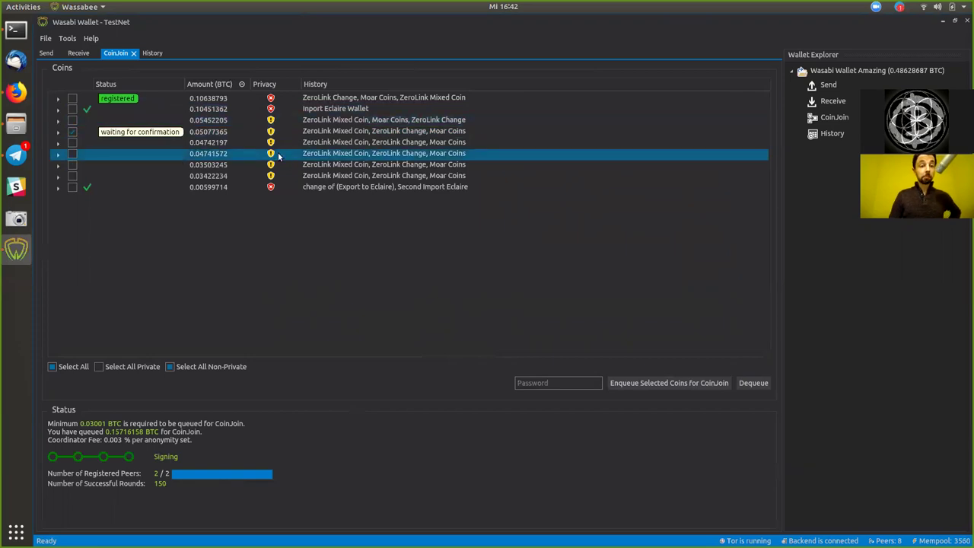
- Check the privacy shields and amounts of the two Eclaire import coins against the ZeroLink Mixed Coins
{"action": "left_click", "coordinate": [282, 124]}
{"action": "left_click", "coordinate": [266, 109]}
{"action": "left_click", "coordinate": [283, 188]}
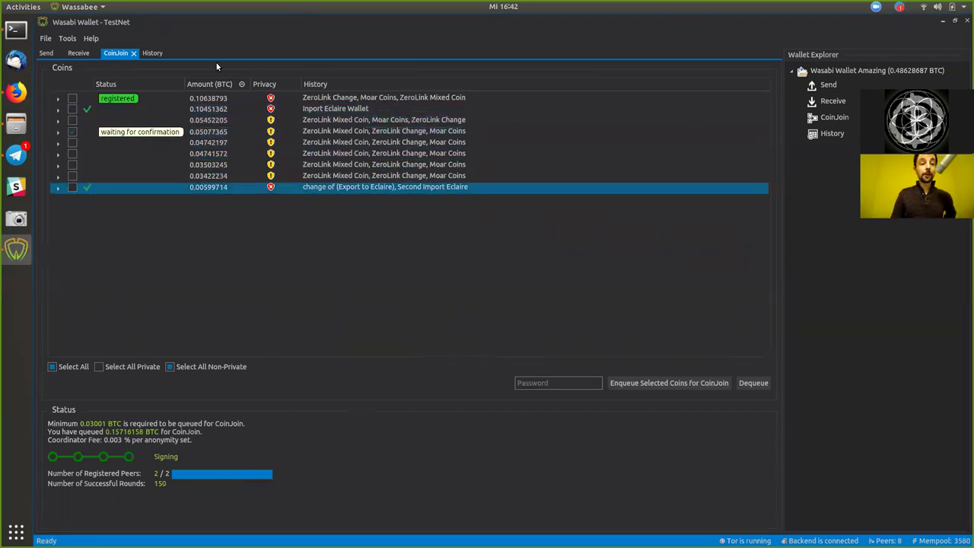
{"action": "left_click", "coordinate": [227, 111]}
{"action": "left_click", "coordinate": [232, 121]}
{"action": "left_click", "coordinate": [231, 143]}
{"action": "left_click", "coordinate": [251, 110]}
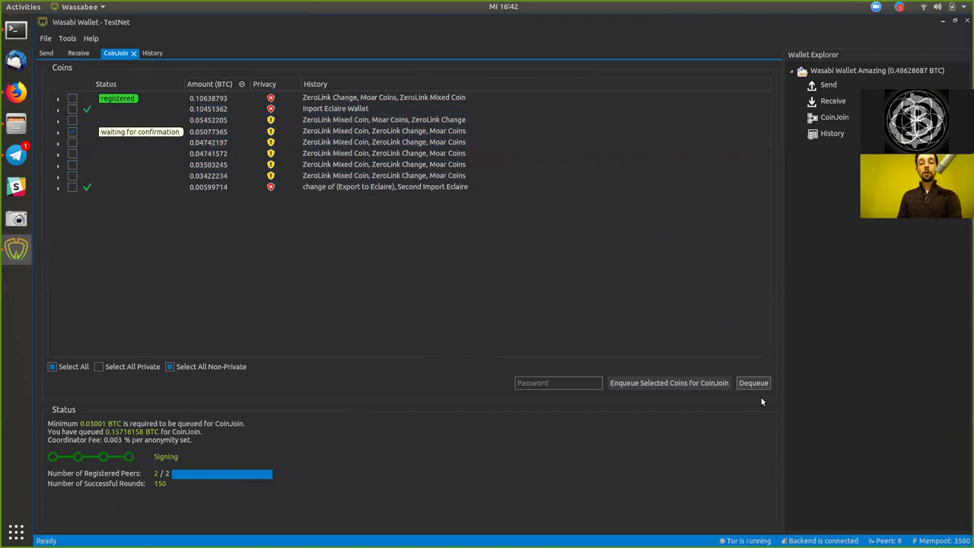
- Read the explanation of the 0.05077365 BTC mixed coin's waiting-for-confirmation status and check its privacy level
{"action": "left_click", "coordinate": [304, 187]}
{"action": "left_click", "coordinate": [191, 143]}
{"action": "left_click", "coordinate": [175, 132]}
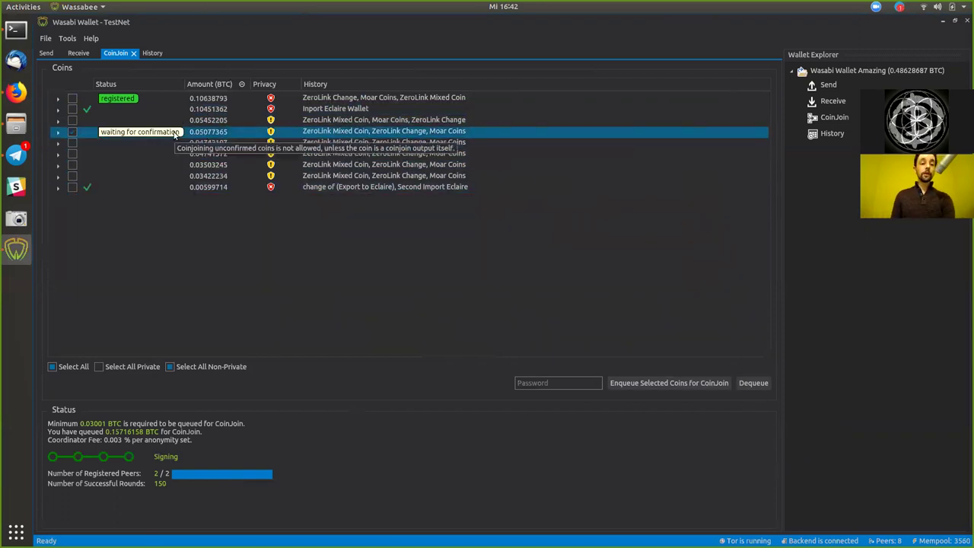
{"action": "left_click", "coordinate": [233, 112]}
{"action": "left_click", "coordinate": [251, 120]}
{"action": "left_click", "coordinate": [262, 133]}
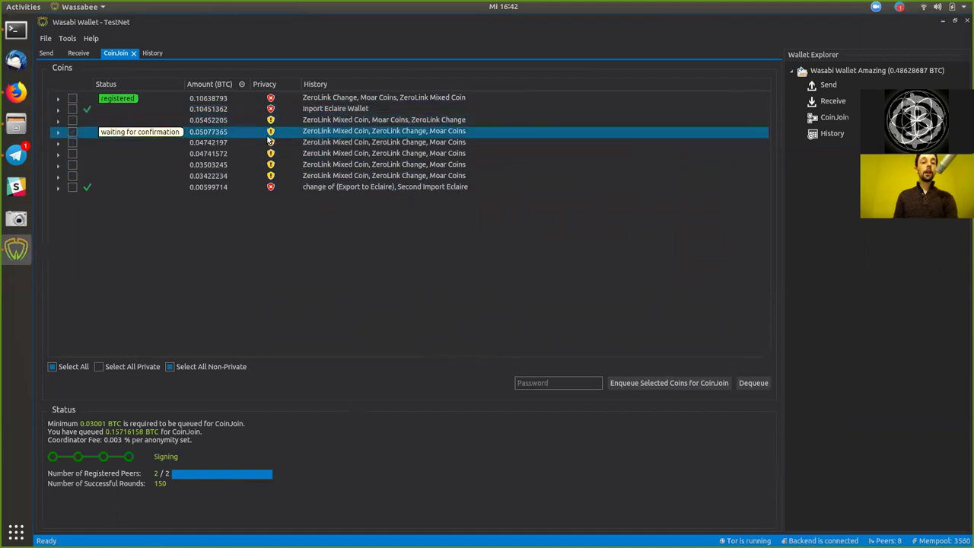
{"action": "mouse_move", "coordinate": [271, 135]}
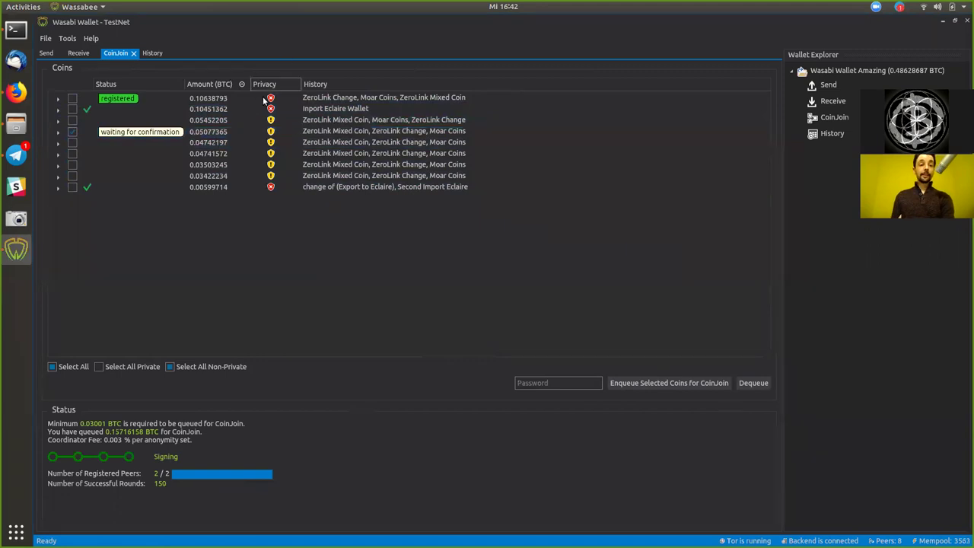
- Compare the registered ZeroLink Change coin with the queued mixed coin, and return to Wasabi Wallet from the ZeroLink protocol diagram in Firefox
{"action": "left_click", "coordinate": [266, 99]}
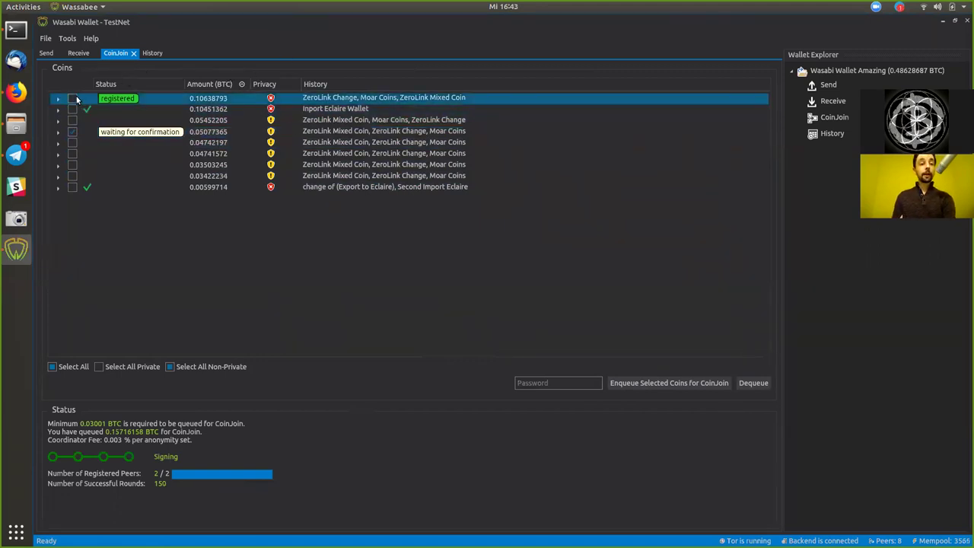
{"action": "left_click_drag", "start_coordinate": [76, 98], "coordinate": [85, 139]}
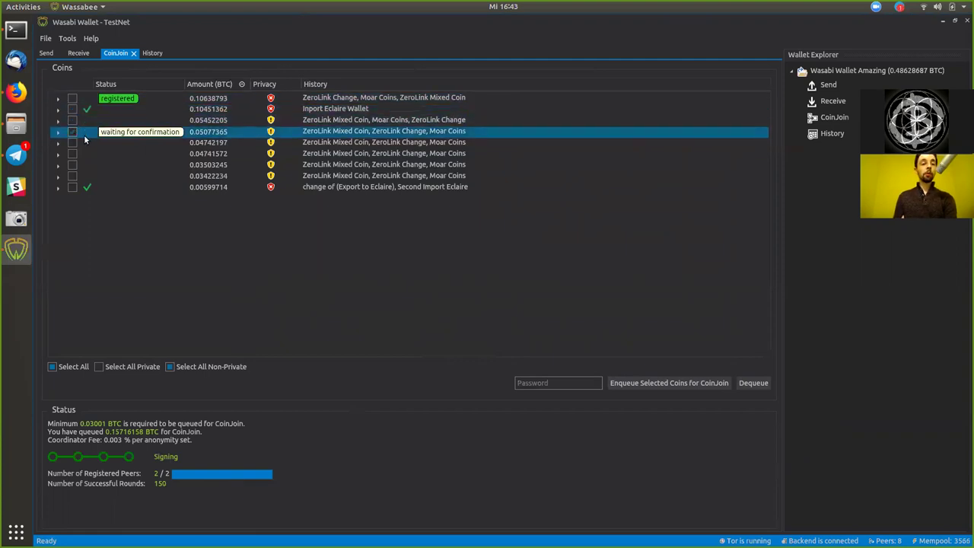
{"action": "left_click", "coordinate": [600, 383]}
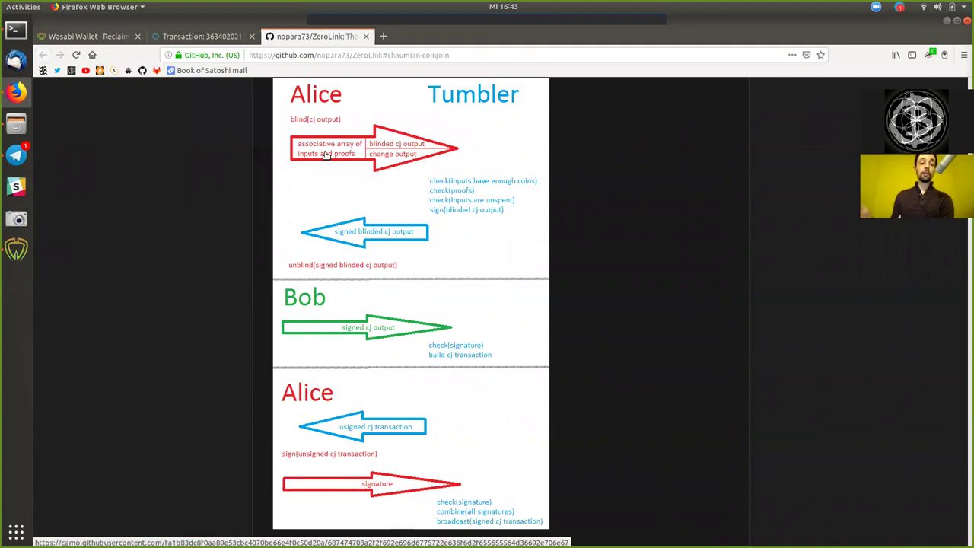
{"action": "left_click", "coordinate": [11, 257]}
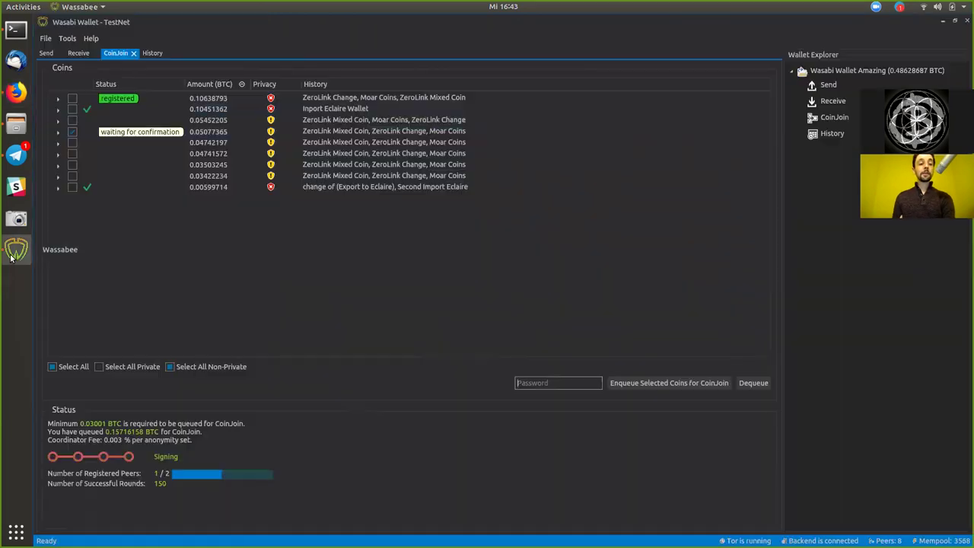